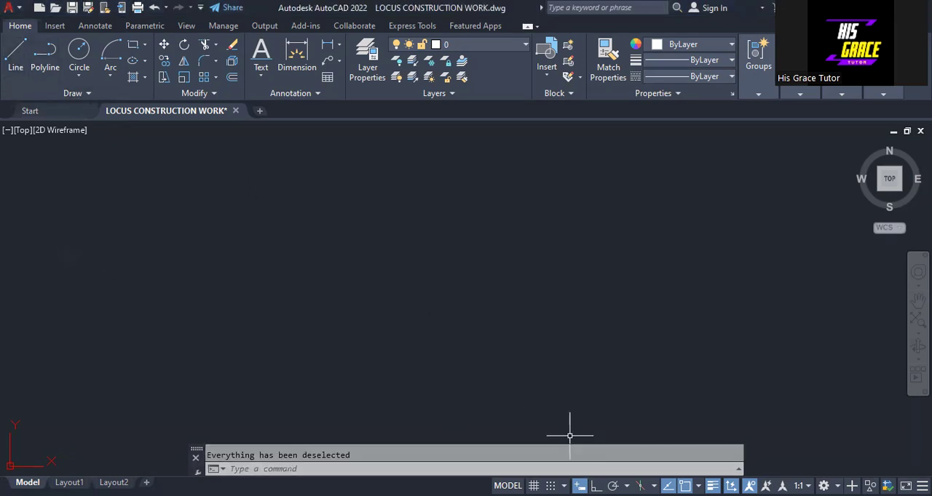
# Turn on ortho mode and draw a closed 20 by 20 square from lines in the middle of the drawing area.
pyautogui.press('F8')
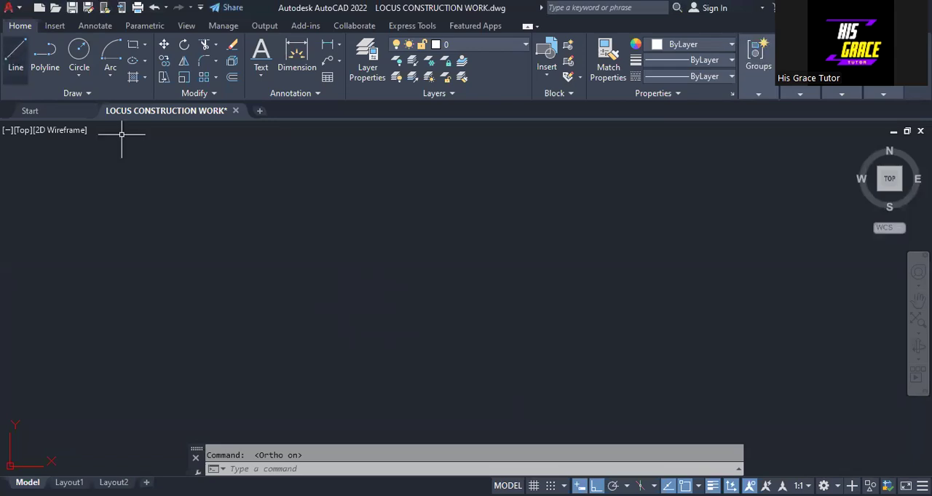
pyautogui.click(406, 343)
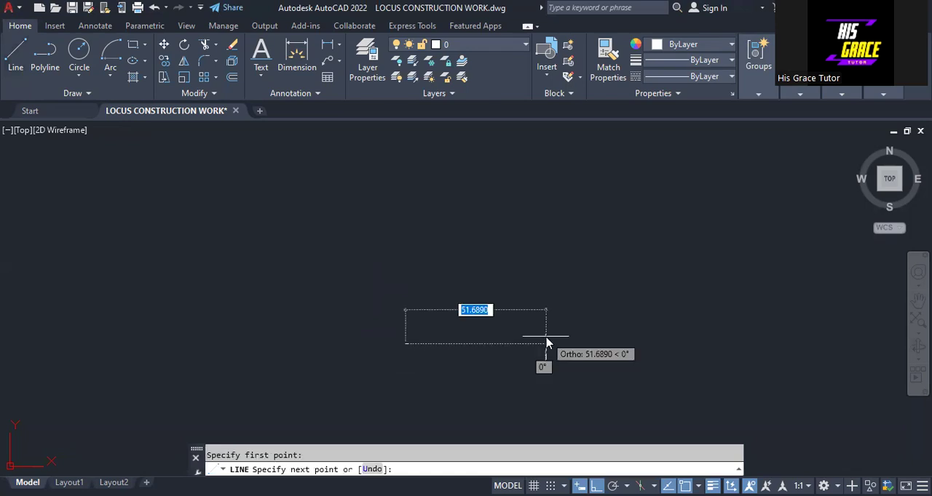
pyautogui.write('20')
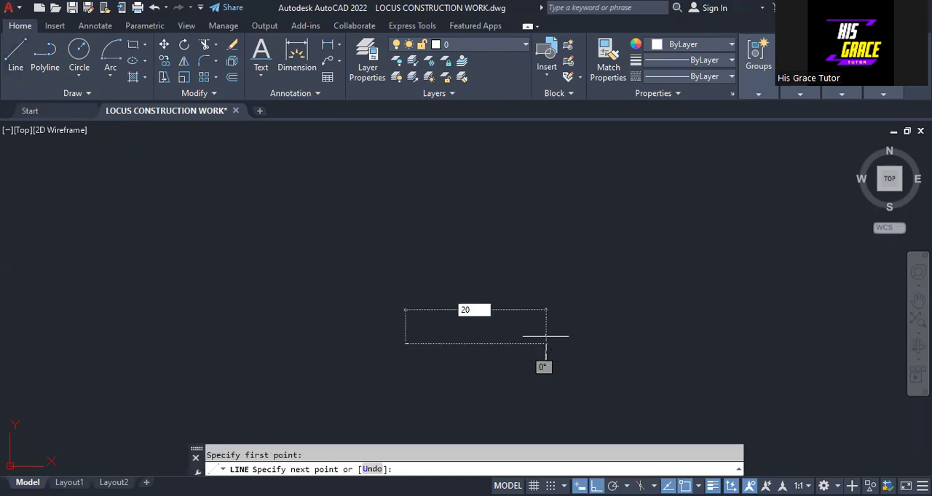
pyautogui.press('Return')
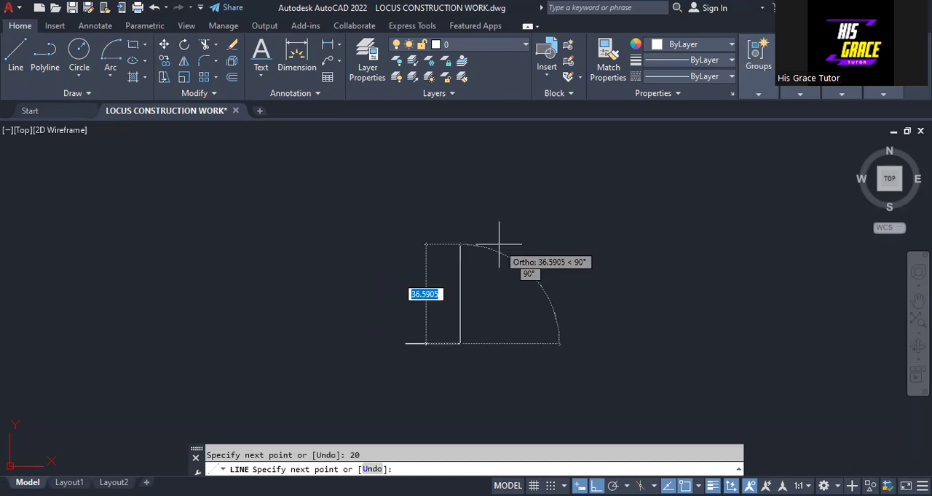
pyautogui.write('20')
pyautogui.press('Return')
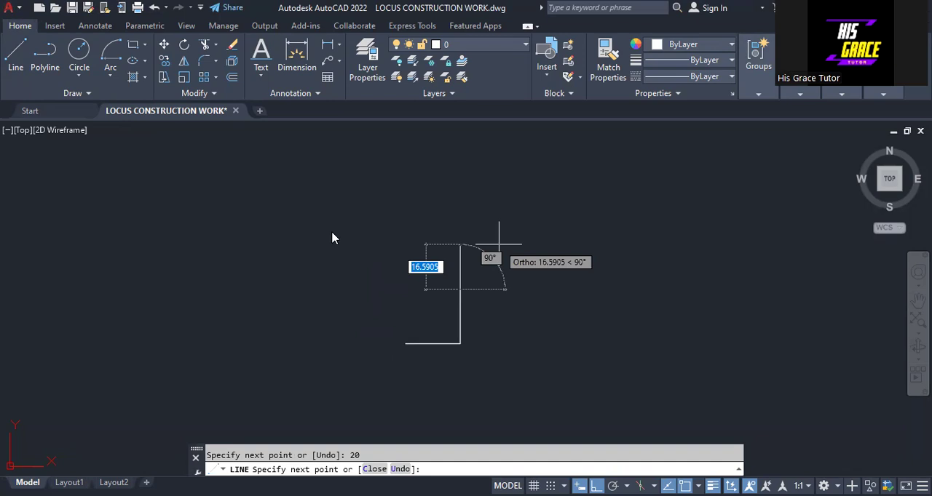
pyautogui.write('20')
pyautogui.press('Return')
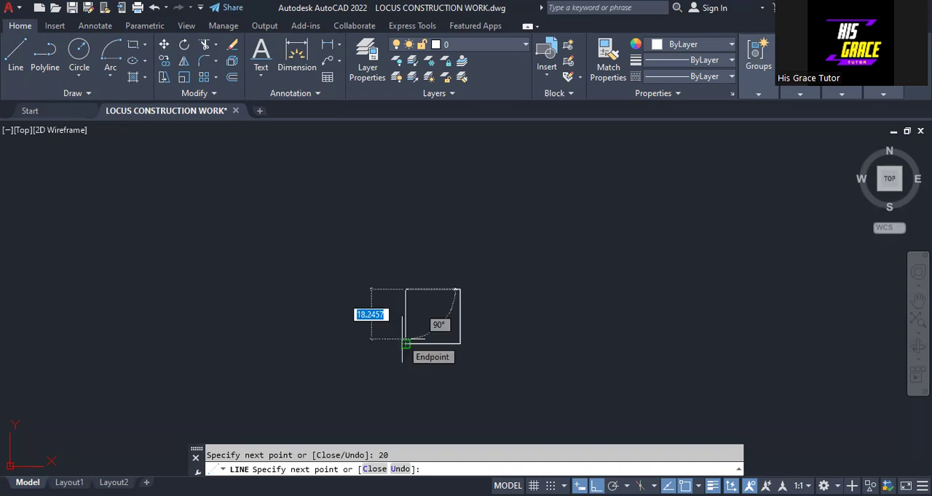
pyautogui.write('C')
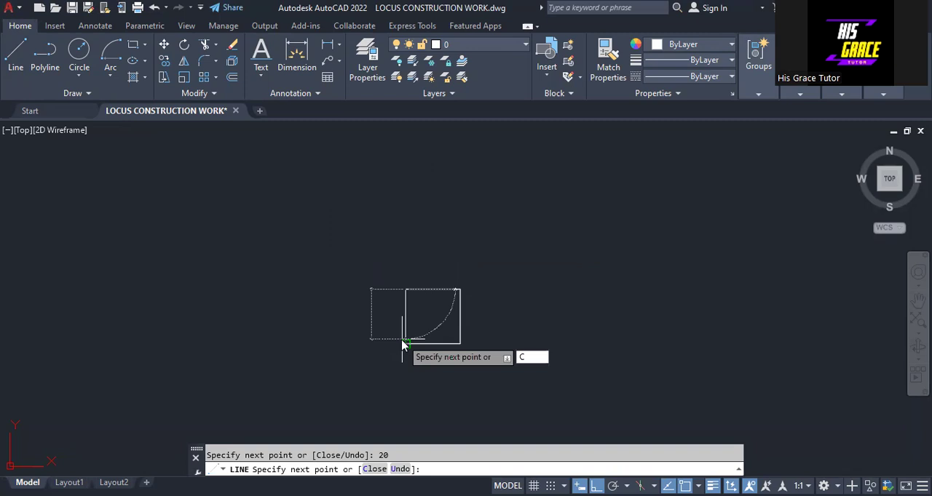
pyautogui.press('Return')
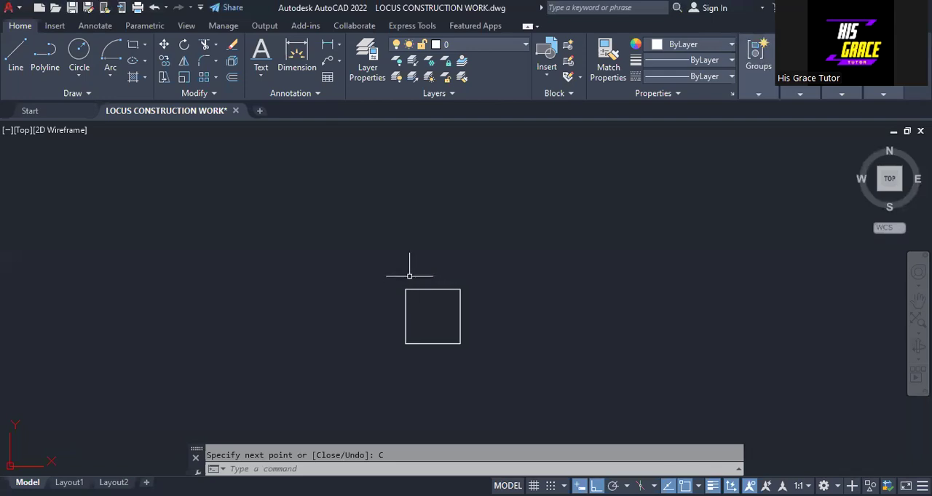
# Place single-line text labels 1, 2, 3 and 4 above the square, with height 2 and rotation 0.
pyautogui.click(260, 75)
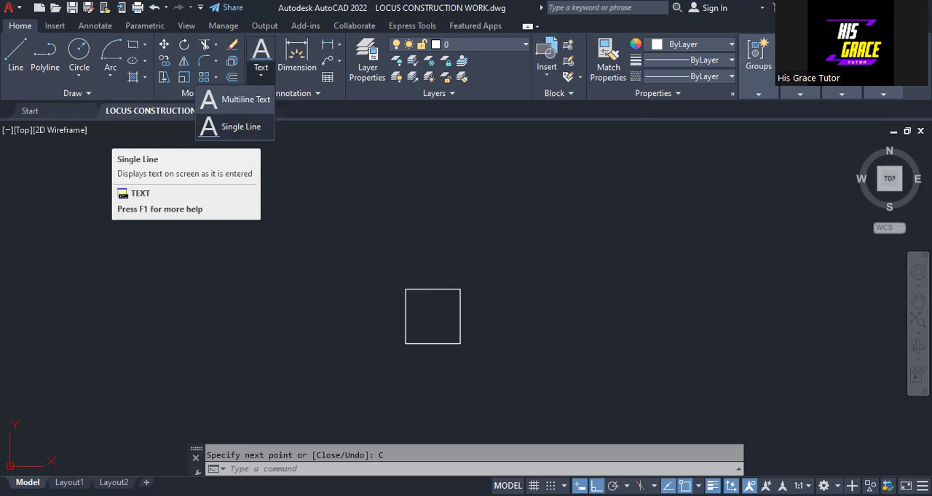
pyautogui.click(240, 126)
pyautogui.click(306, 215)
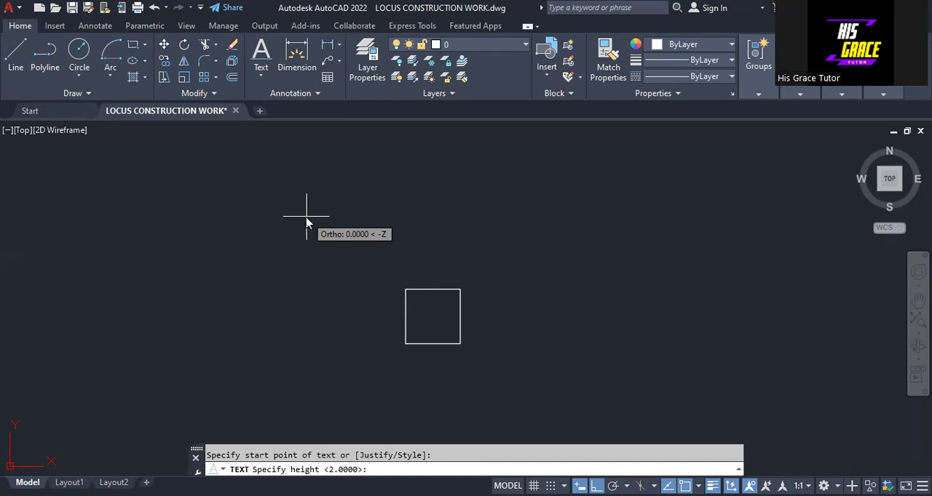
pyautogui.write('2')
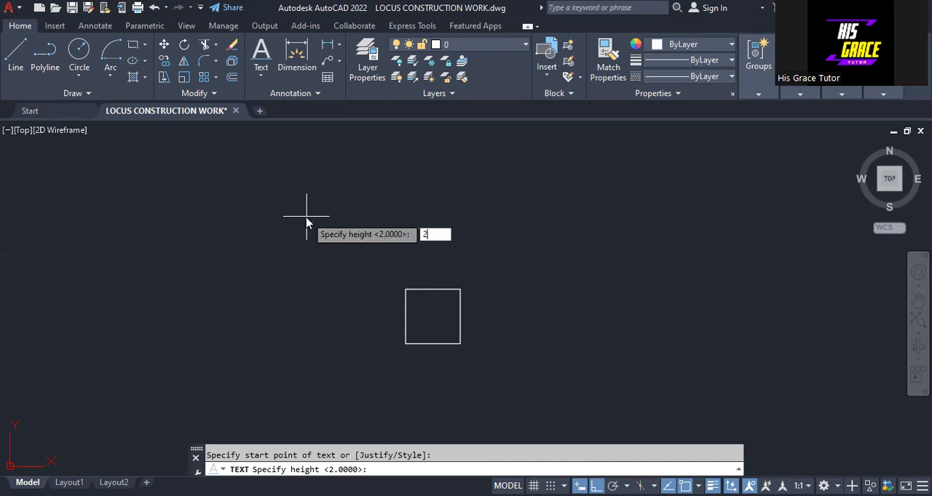
pyautogui.press('Return')
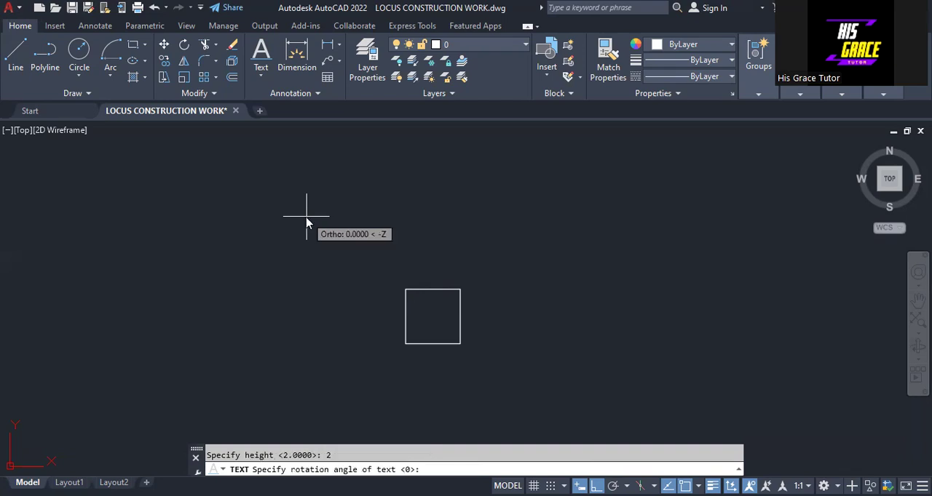
pyautogui.press('Return')
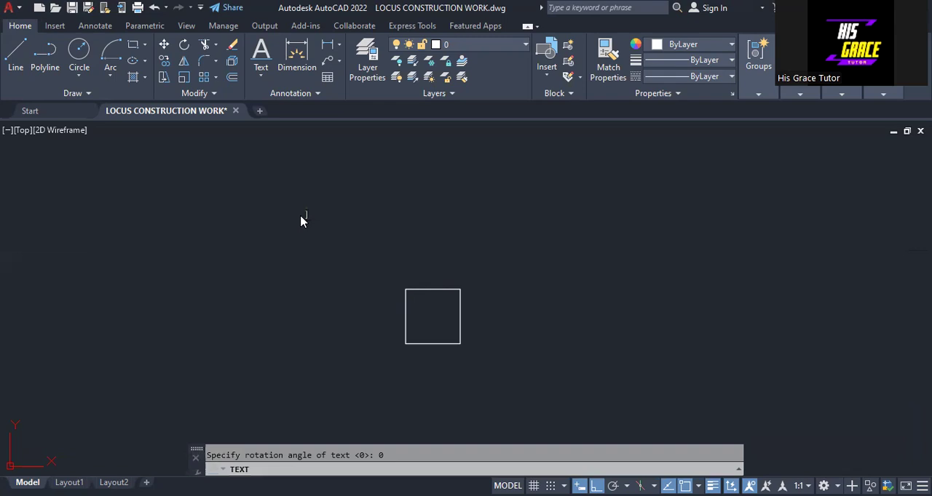
pyautogui.write('1')
pyautogui.click(366, 193)
pyautogui.write('2')
pyautogui.click(434, 189)
pyautogui.write('3')
pyautogui.click(500, 185)
pyautogui.write('4')
# Add the text labels P1, P2, P3 and P4 to the right of label 4 and finish the text command.
pyautogui.click(543, 203)
pyautogui.write('5')
pyautogui.click(600, 213)
pyautogui.write('P2')
pyautogui.click(604, 238)
pyautogui.write('P3P4')
pyautogui.rightClick(728, 223)
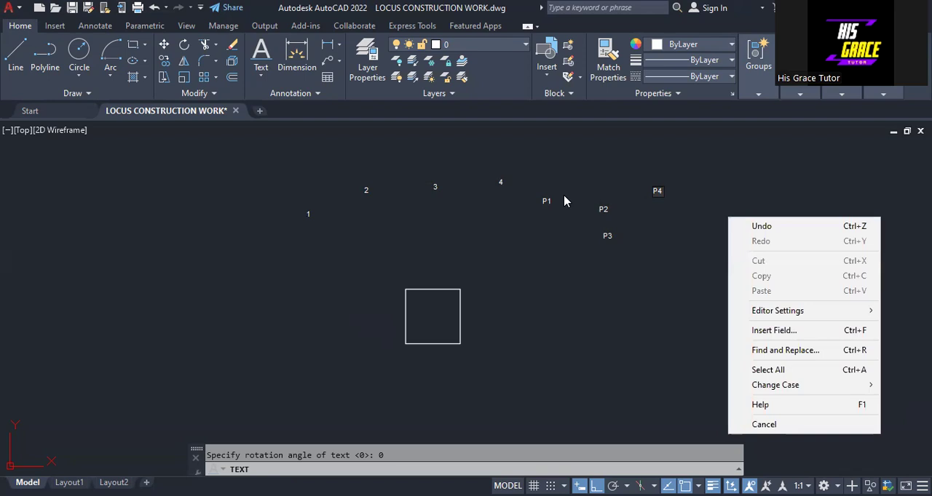
pyautogui.click(641, 249)
pyautogui.press('Escape')
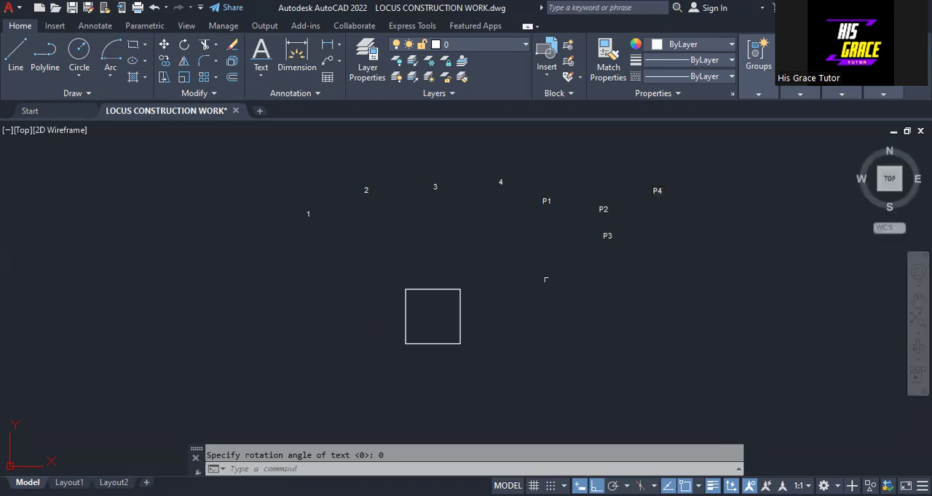
# With ortho off, move label 1 to the square's lower-left corner and label 2 to its upper-left corner.
pyautogui.click(306, 215)
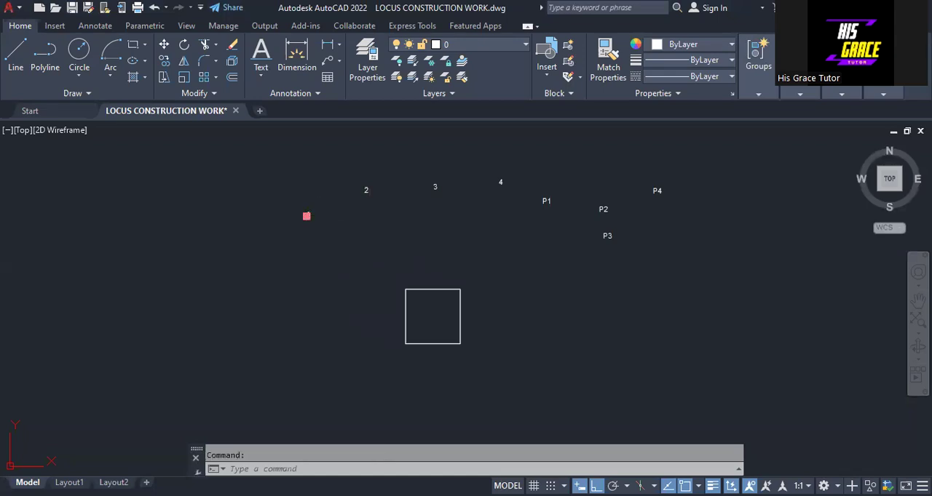
pyautogui.click(306, 215)
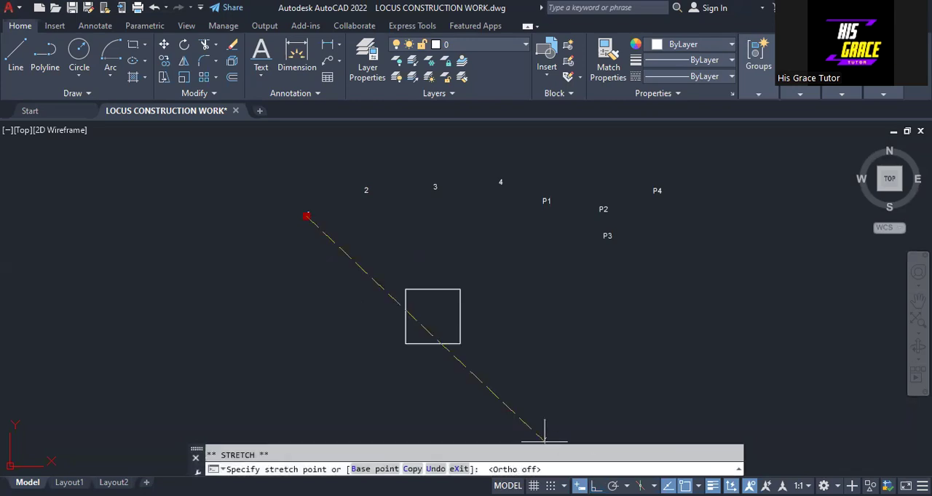
pyautogui.click(394, 342)
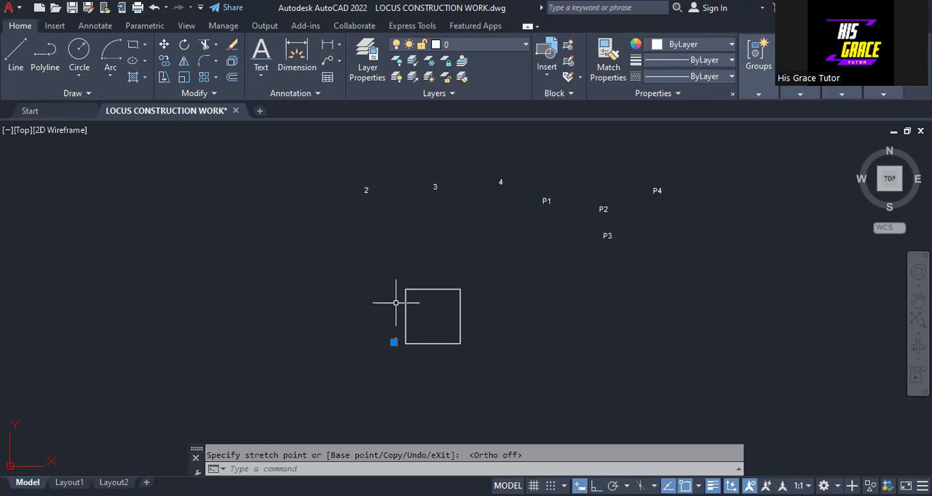
pyautogui.click(366, 191)
pyautogui.click(364, 191)
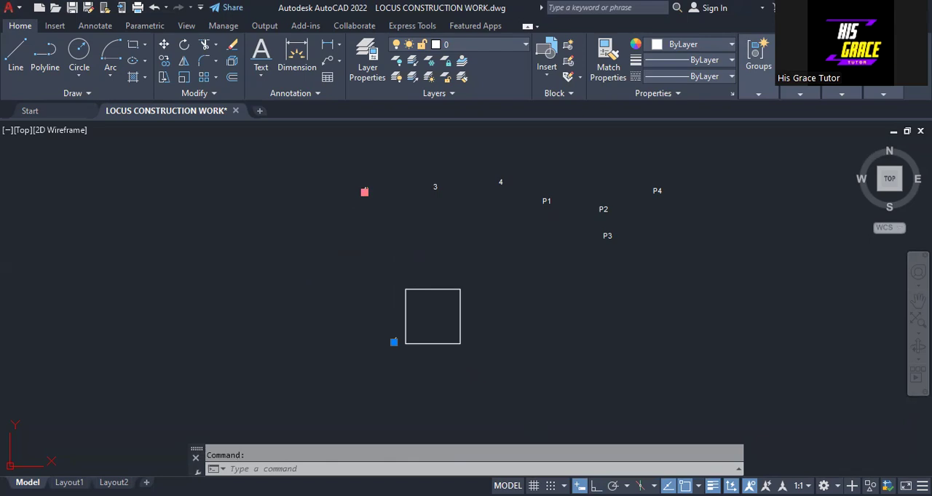
pyautogui.click(406, 280)
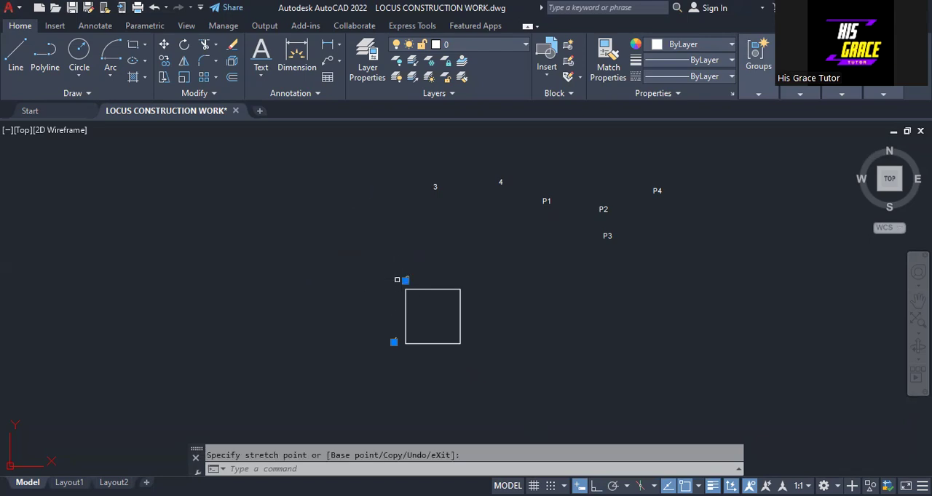
# Move label 3 to the square's upper-right corner and label 4 to its lower-right corner, and deselect all labels.
pyautogui.click(433, 188)
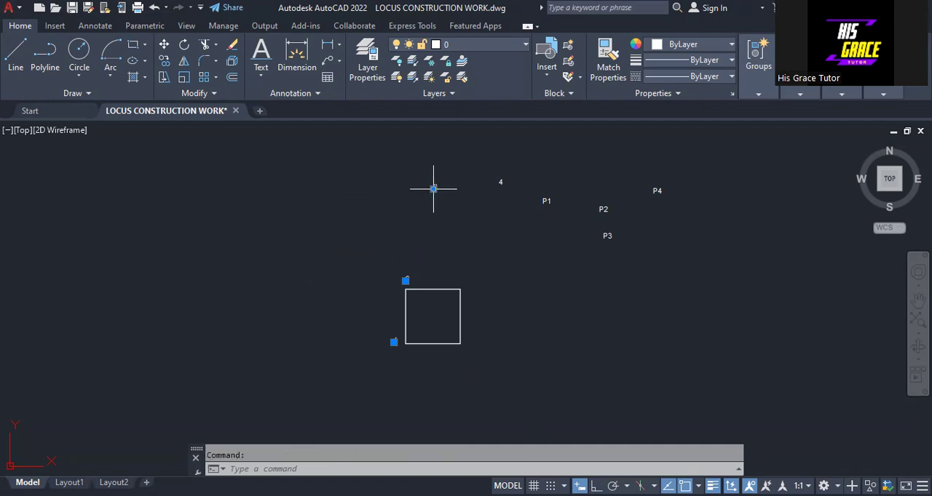
pyautogui.click(433, 188)
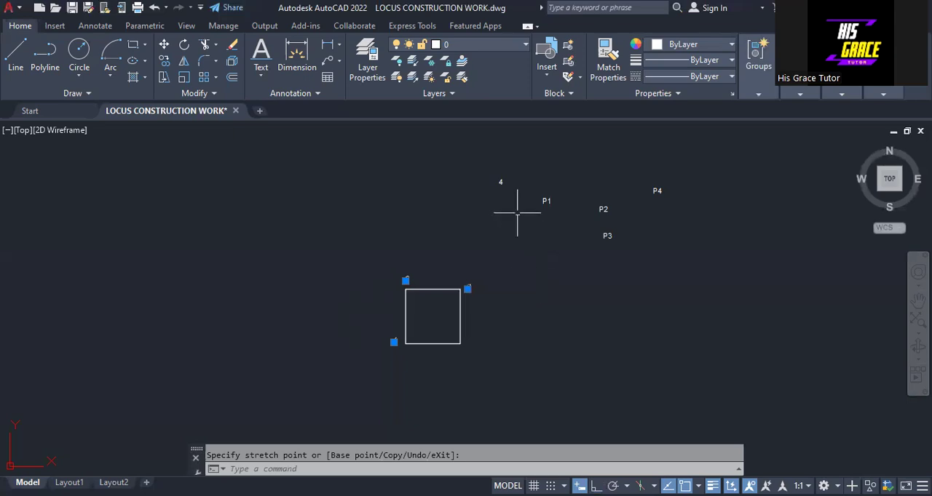
pyautogui.click(501, 183)
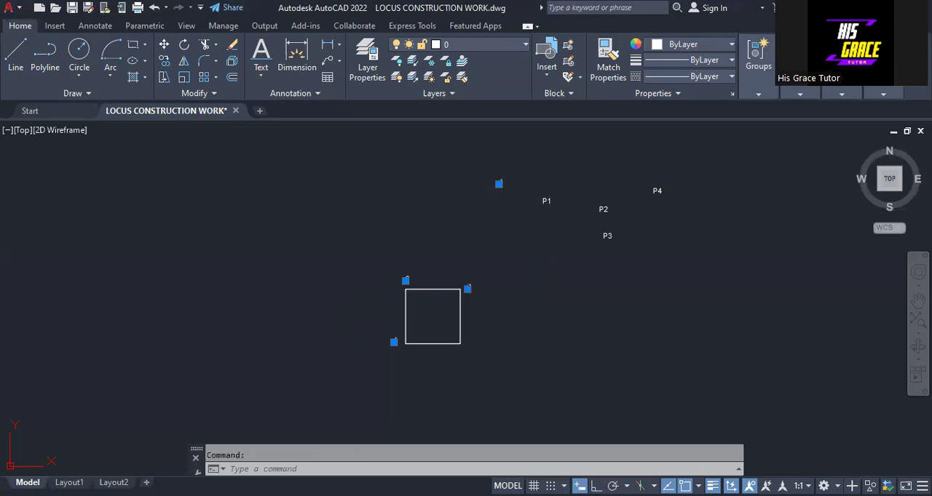
pyautogui.click(498, 184)
pyautogui.click(468, 340)
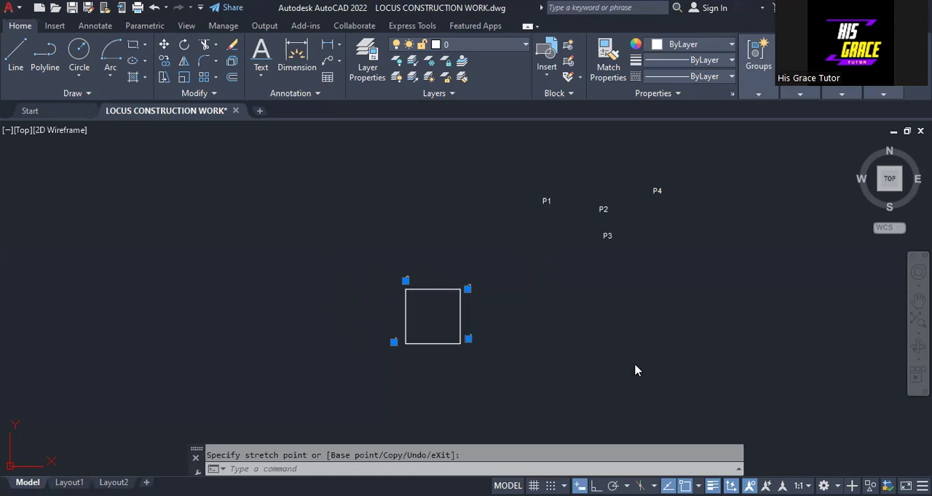
pyautogui.rightClick(623, 412)
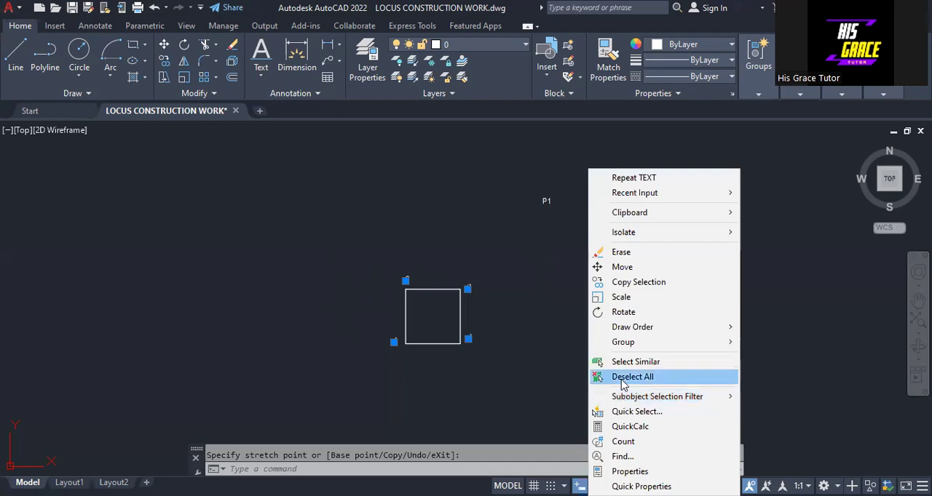
pyautogui.click(622, 377)
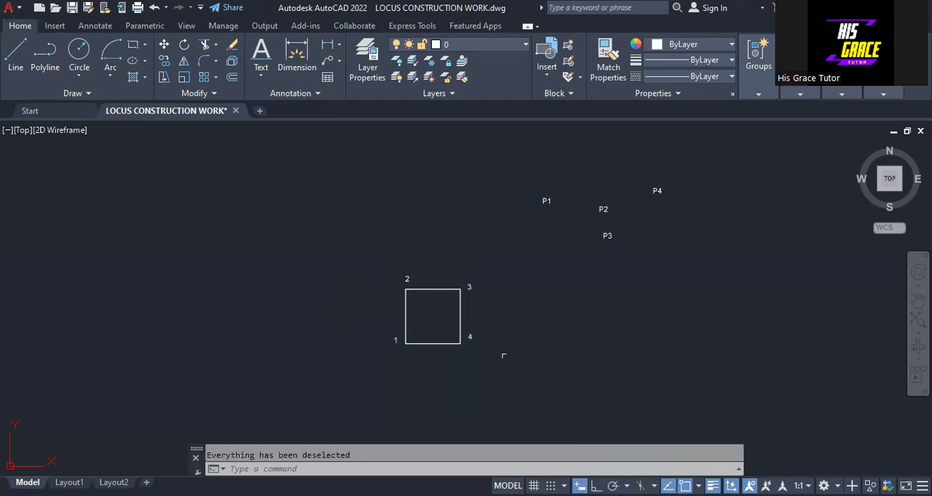
# With ortho on, stretch the square's bottom line 80 units to the right from corner 4 and deselect it.
pyautogui.click(447, 343)
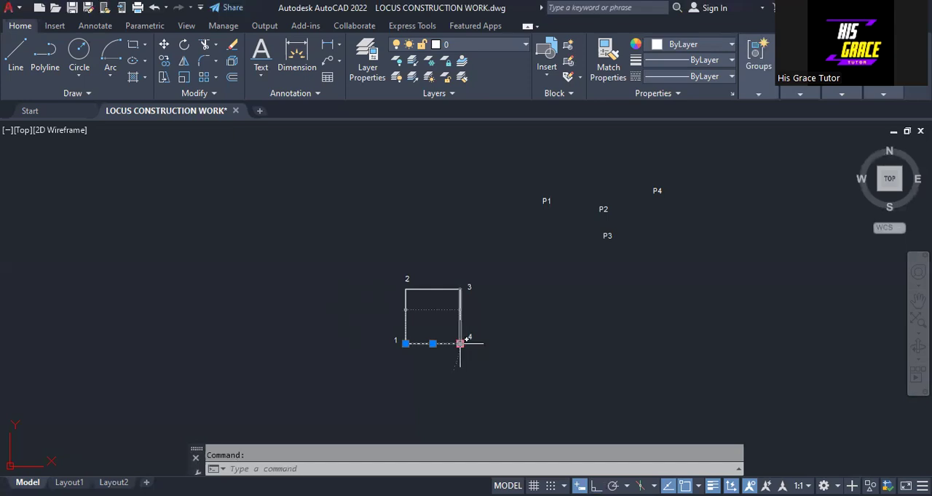
pyautogui.moveTo(460, 344)
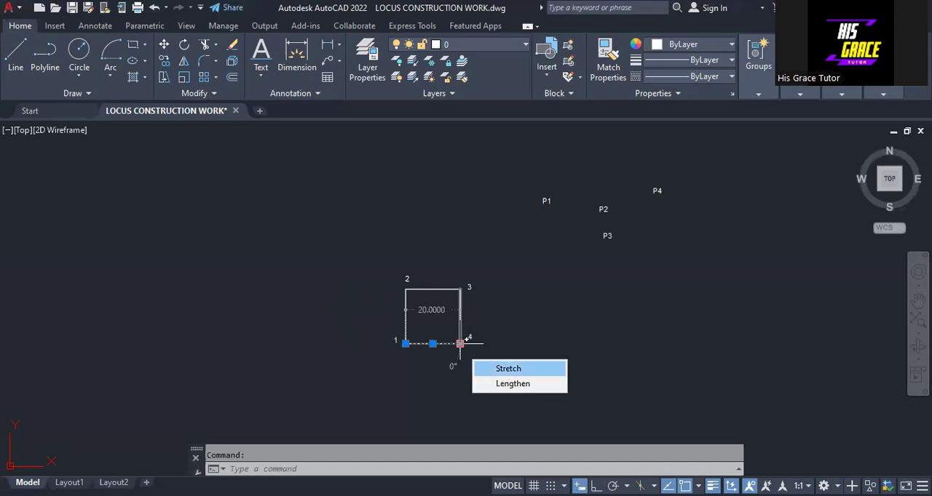
pyautogui.click(508, 368)
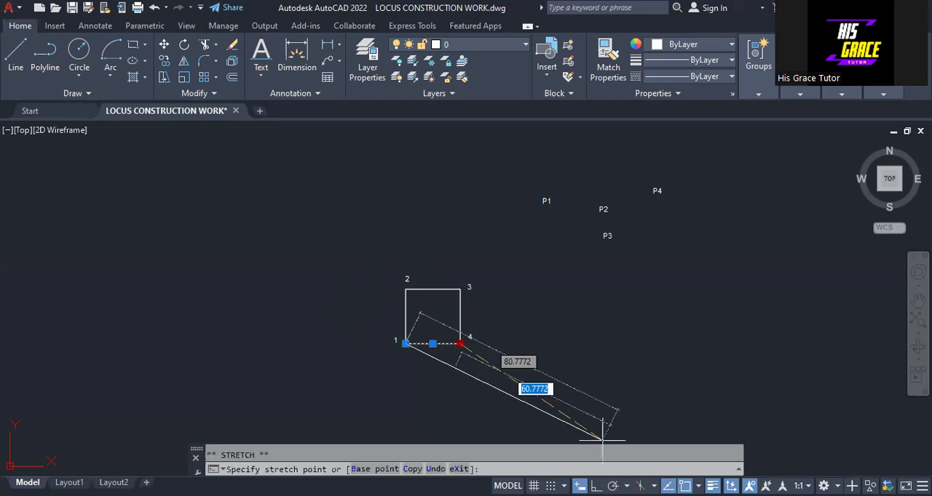
pyautogui.press('F8')
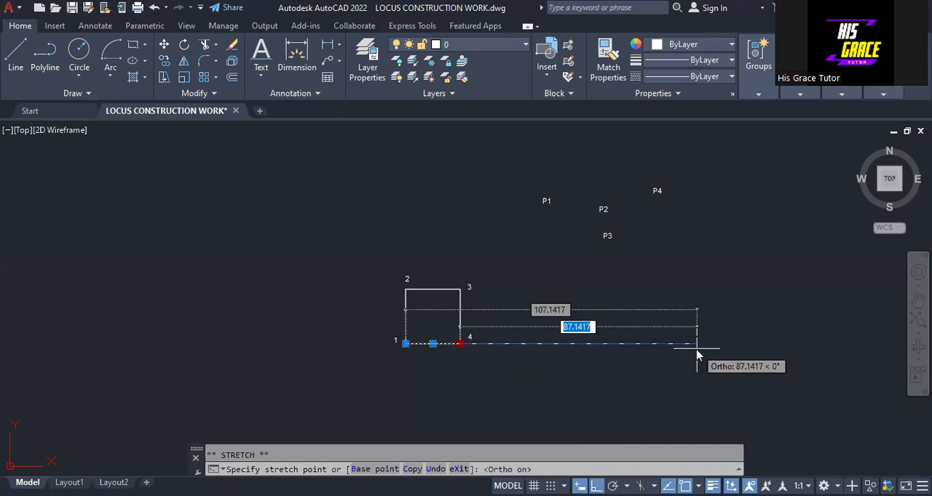
pyautogui.write('80')
pyautogui.press('Return')
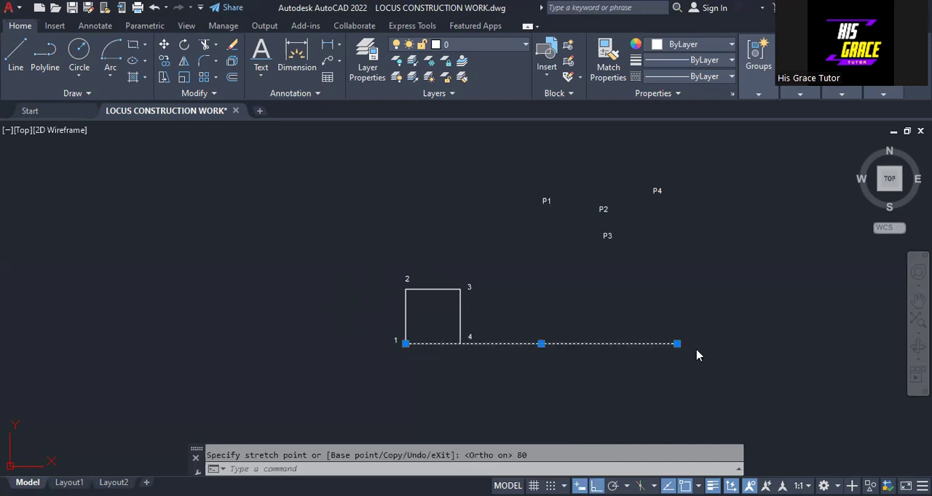
pyautogui.rightClick(739, 210)
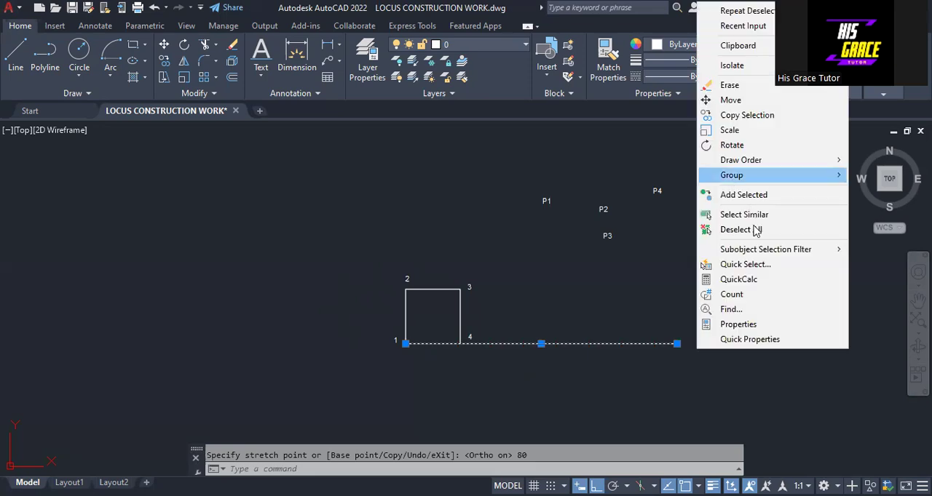
pyautogui.click(736, 229)
# Stretch the square's left line 20 units downward from corner 1.
pyautogui.click(407, 315)
pyautogui.moveTo(406, 345)
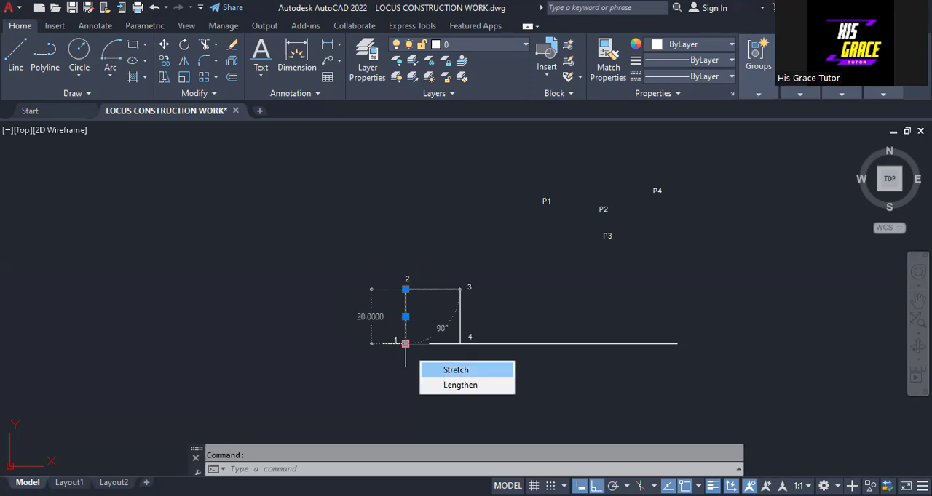
pyautogui.click(456, 370)
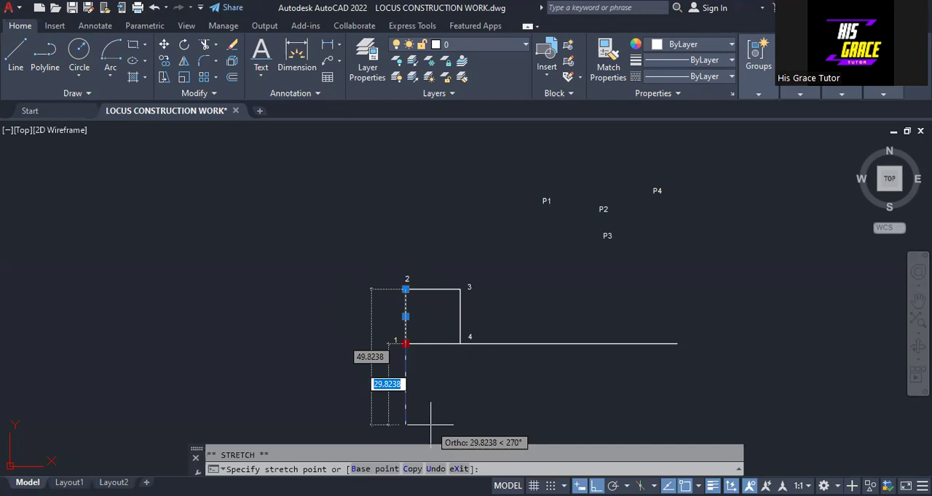
pyautogui.write('20')
pyautogui.press('Return')
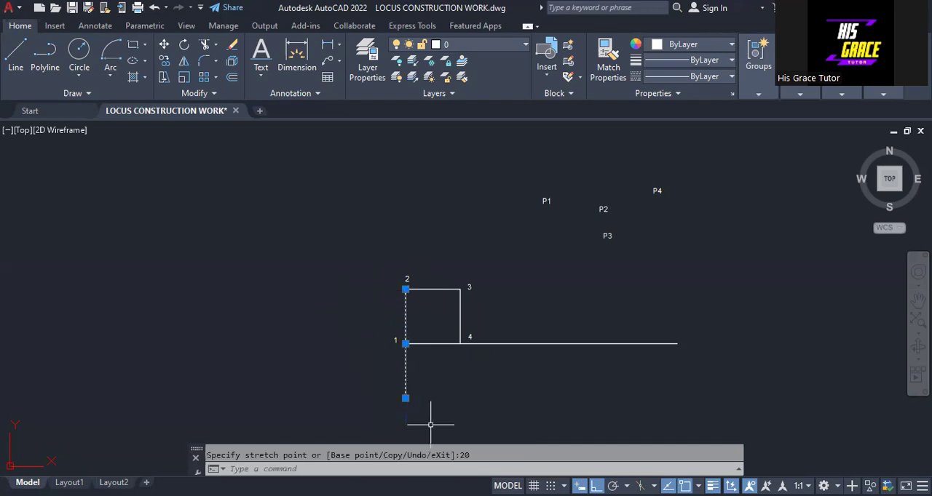
# Stretch the square's top line 40 units to the left from corner 2 and deselect it.
pyautogui.press('Escape')
pyautogui.click(416, 289)
pyautogui.moveTo(405, 289)
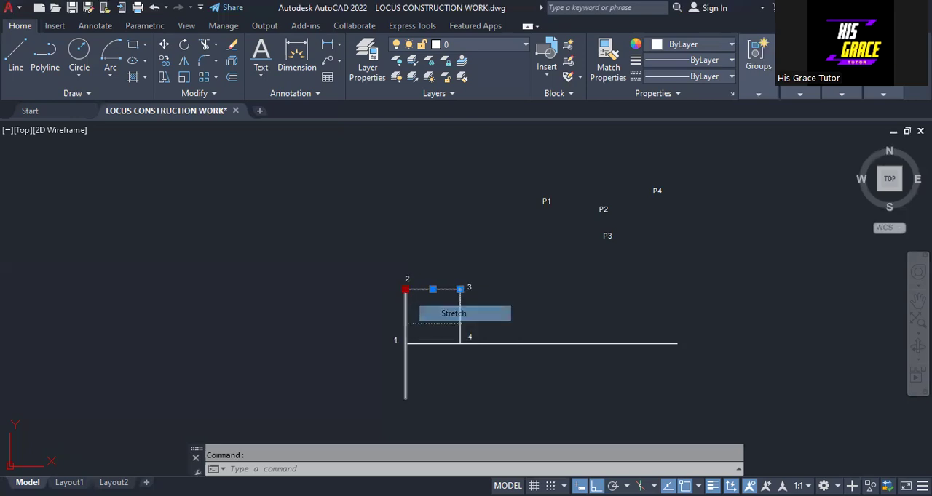
pyautogui.click(405, 289)
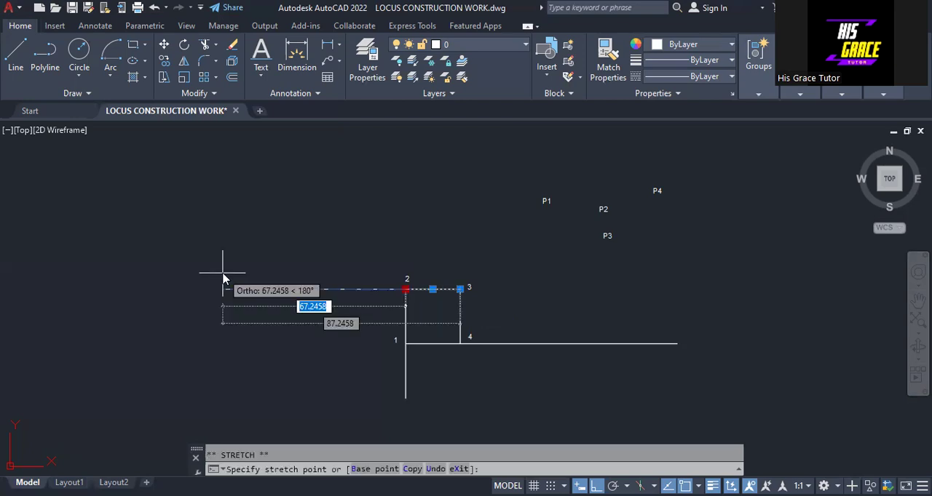
pyautogui.write('40')
pyautogui.press('Return')
pyautogui.rightClick(223, 277)
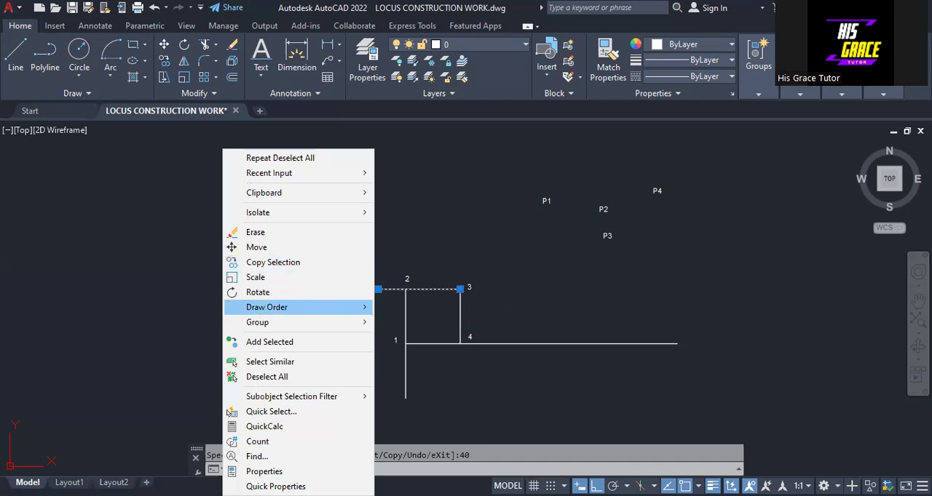
pyautogui.click(262, 377)
# Stretch the square's right line 60 units upward from corner 3 and deselect it.
pyautogui.click(460, 312)
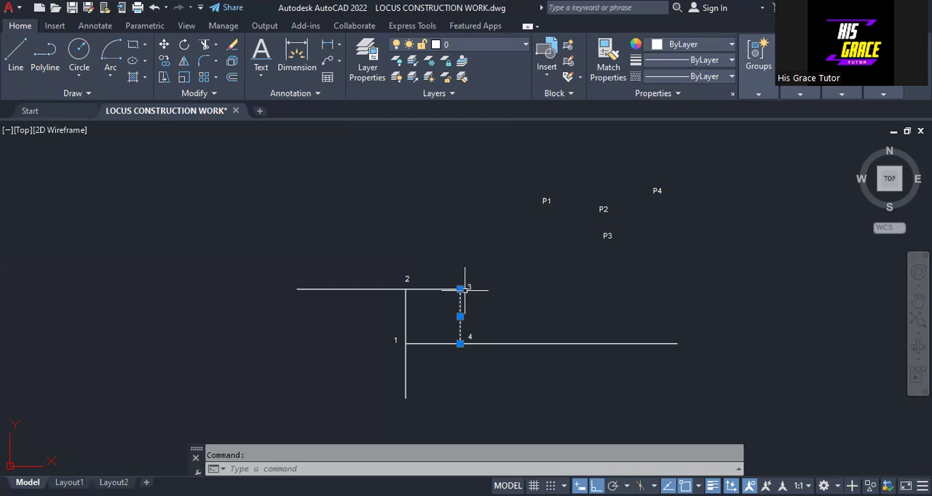
pyautogui.click(460, 288)
pyautogui.moveTo(480, 292)
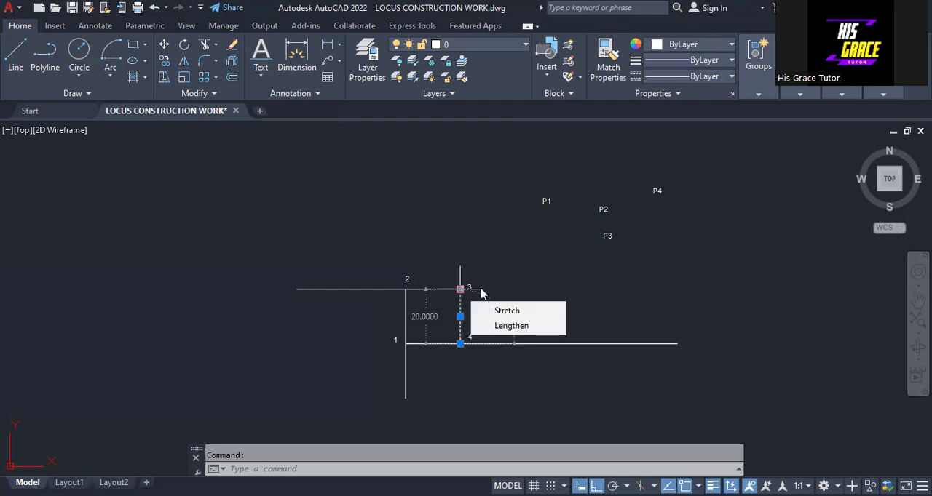
pyautogui.click(475, 315)
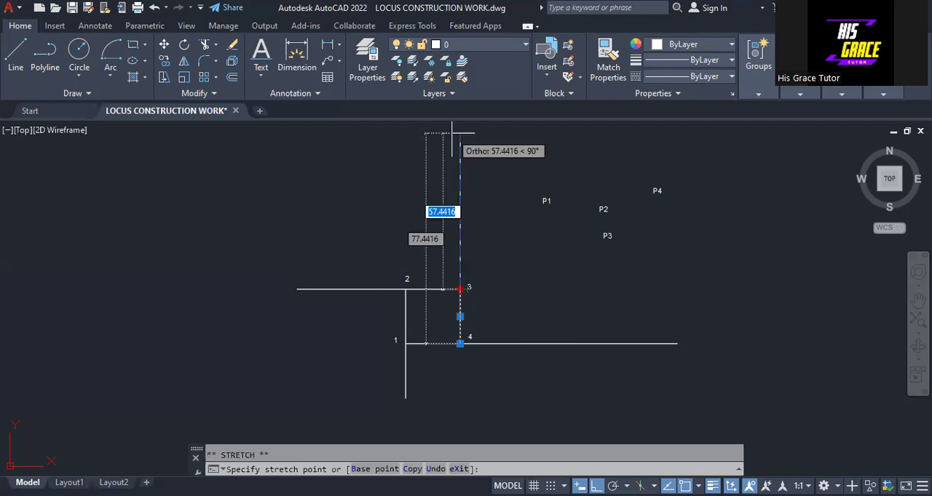
pyautogui.write('60')
pyautogui.press('Return')
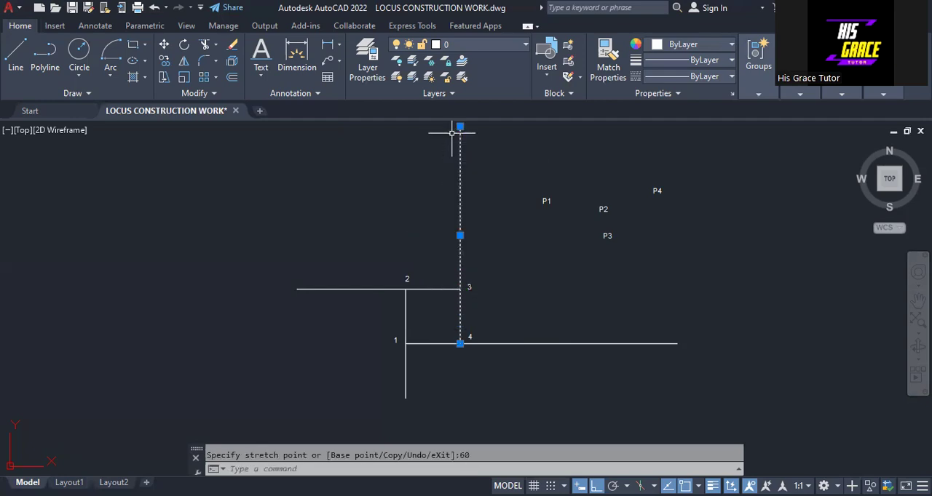
pyautogui.rightClick(486, 335)
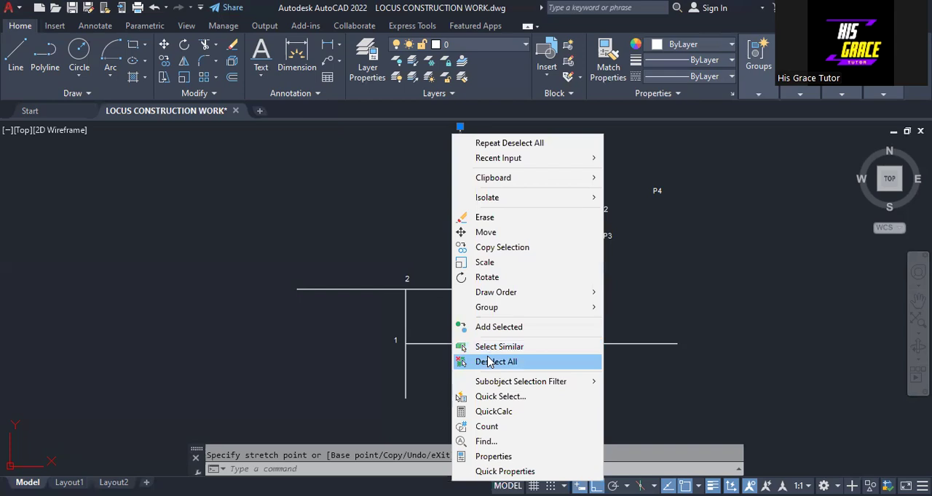
pyautogui.click(488, 361)
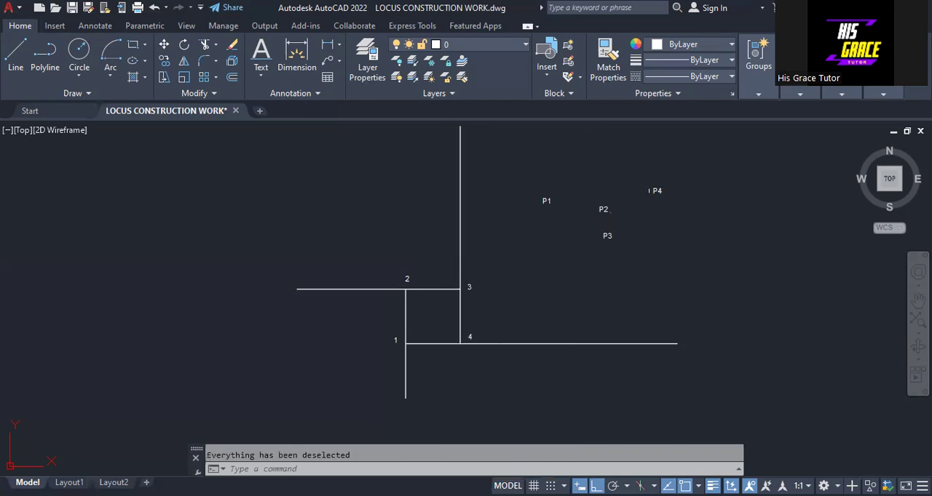
# With ortho off, move label P4 to the right end of the bottom line and P1 to the lower end of the left line.
pyautogui.click(655, 191)
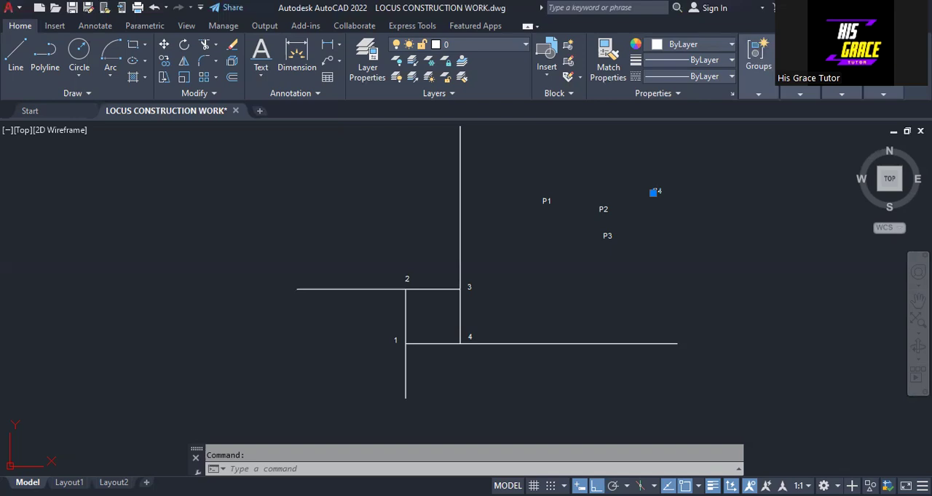
pyautogui.click(653, 192)
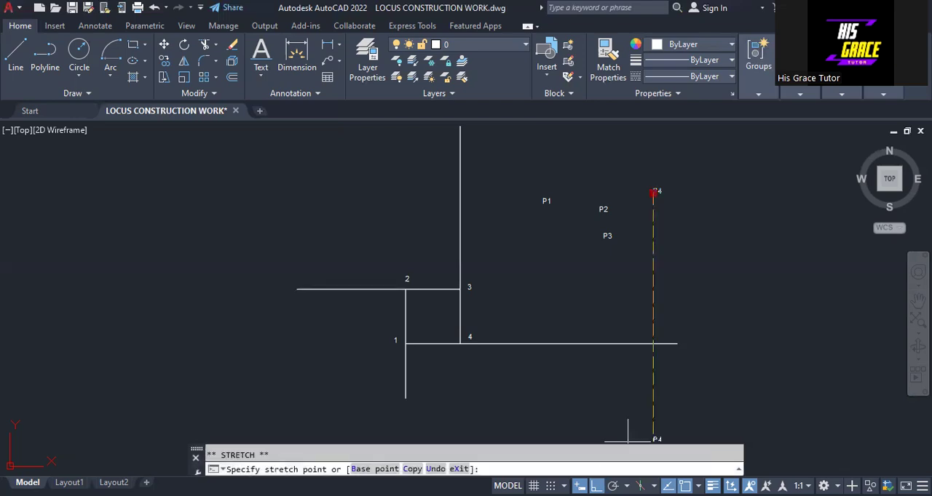
pyautogui.press('F8')
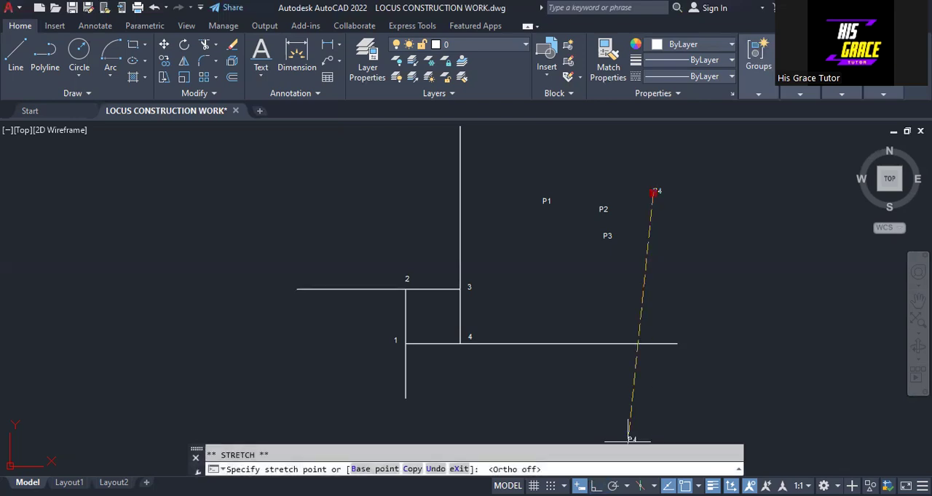
pyautogui.click(685, 342)
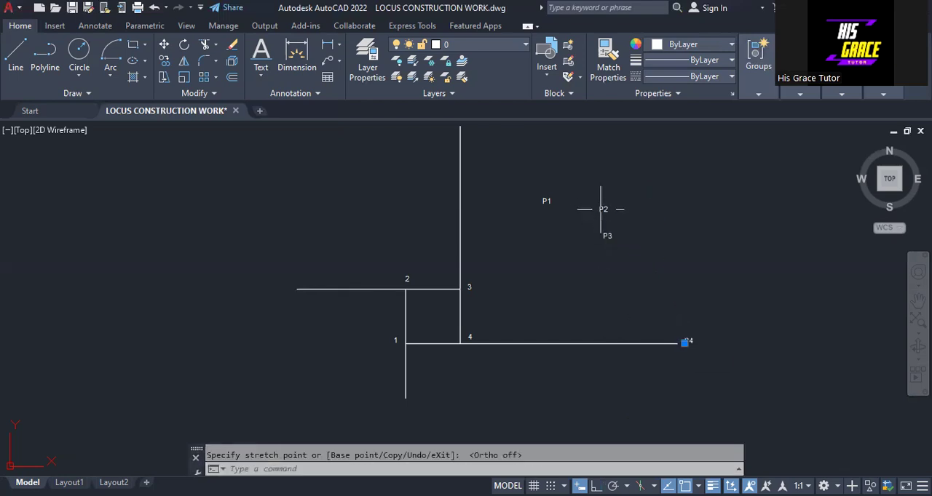
pyautogui.click(539, 202)
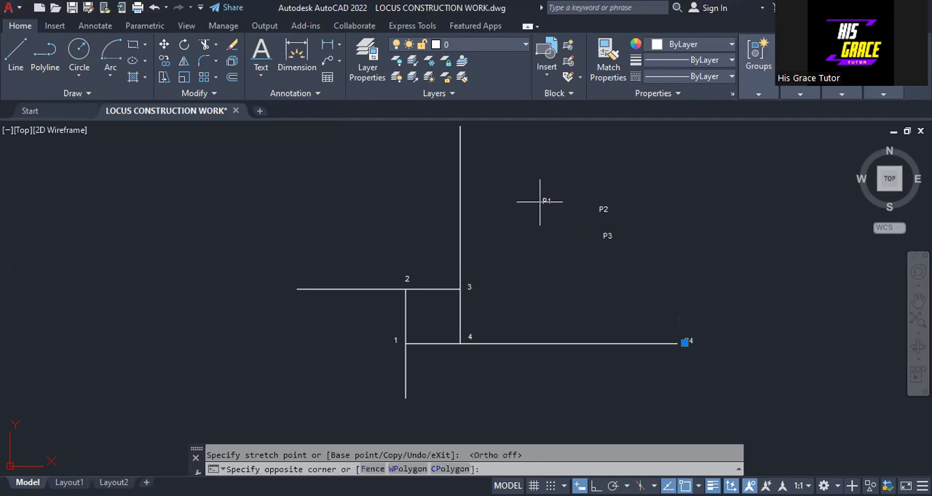
pyautogui.click(543, 203)
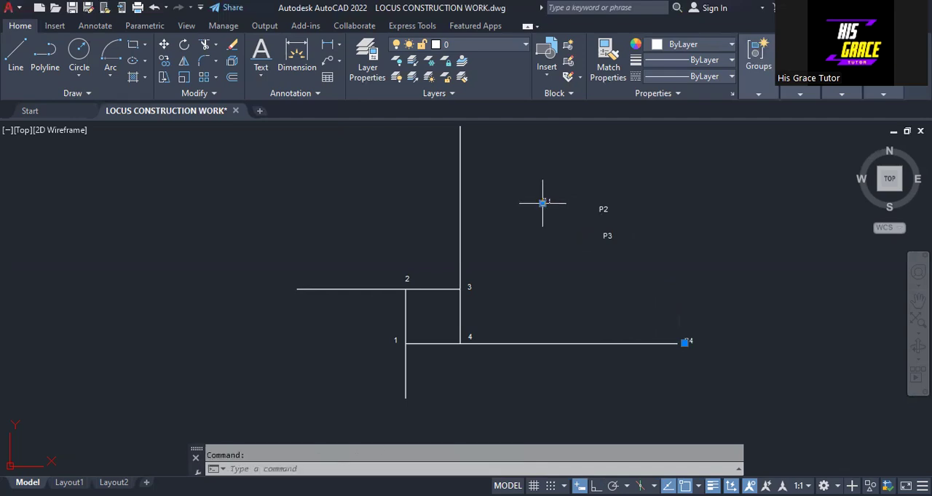
pyautogui.click(542, 203)
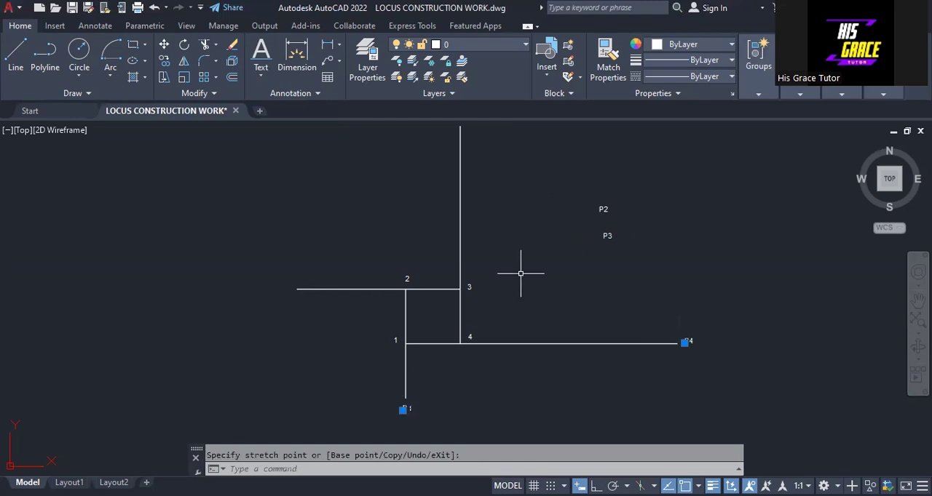
# Move label P2 to the left end of the top line and P3 to the upper end of the right line, and deselect all labels.
pyautogui.click(595, 210)
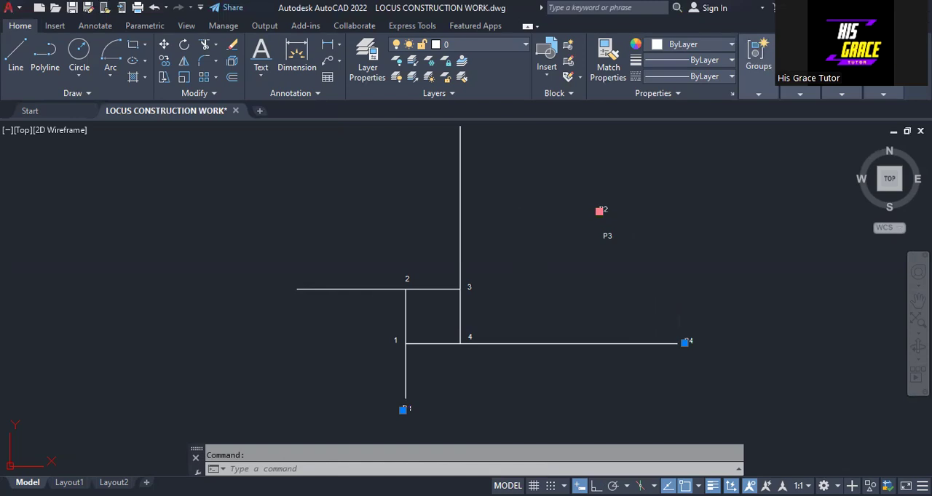
pyautogui.click(599, 211)
pyautogui.click(281, 291)
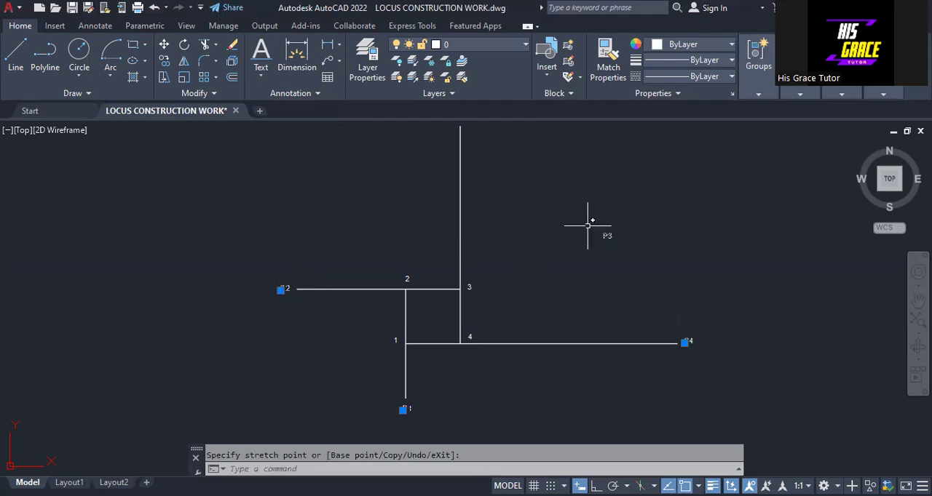
pyautogui.moveTo(566, 221); pyautogui.dragTo(558, 245, button='middle')
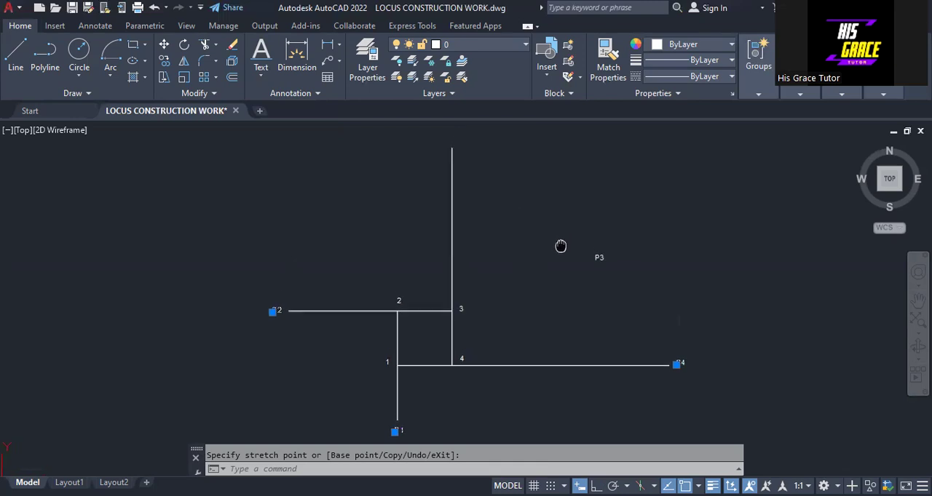
pyautogui.click(596, 256)
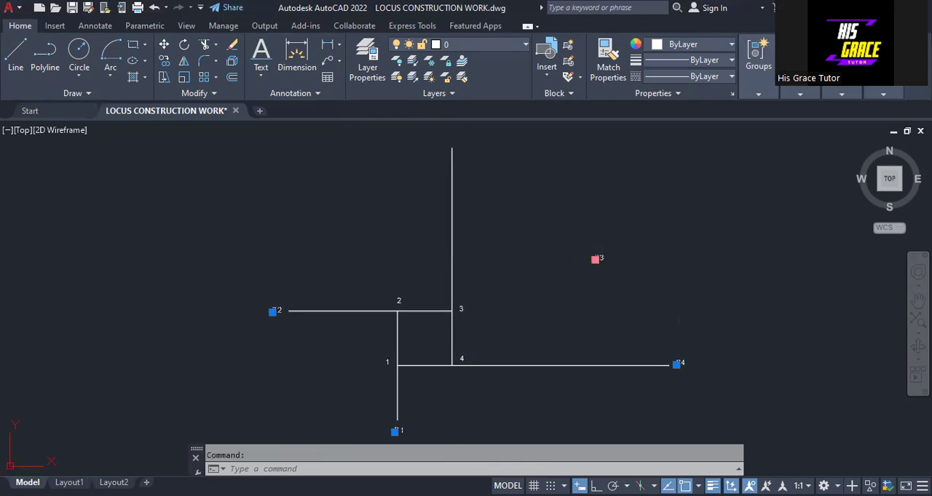
pyautogui.click(595, 259)
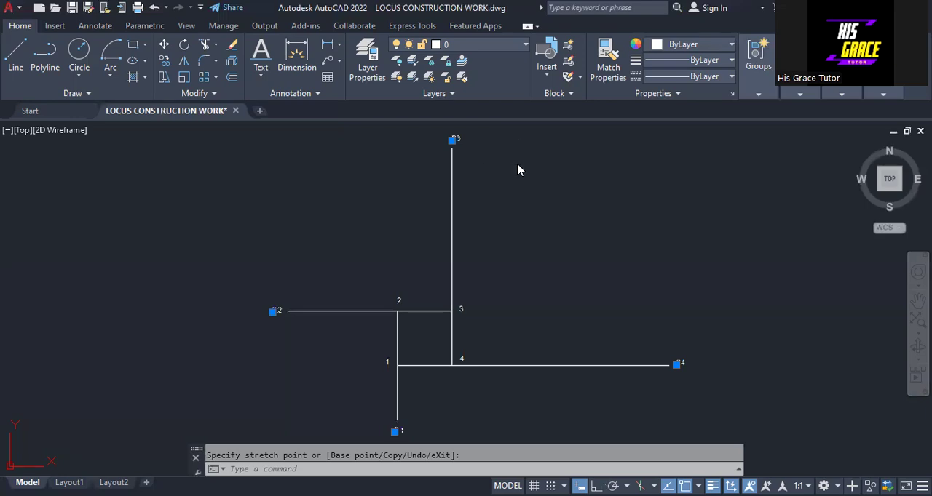
pyautogui.press('Escape')
pyautogui.press('Escape')
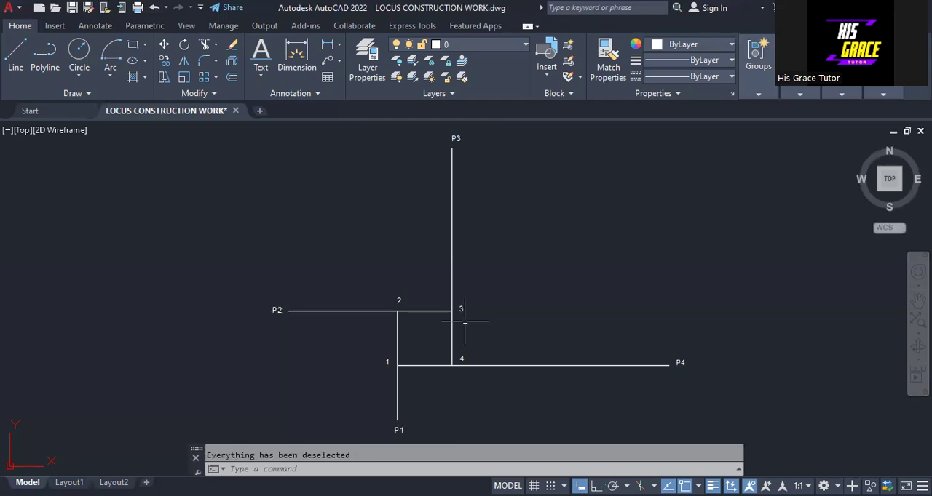
# Draw a Center, Start, End arc centred on corner 1, starting at P1 and ending at corner 4.
pyautogui.moveTo(489, 294)
pyautogui.mouseDown(button='middle')
pyautogui.moveTo(485, 273)
pyautogui.moveTo(486, 289)
pyautogui.mouseUp(button='middle')
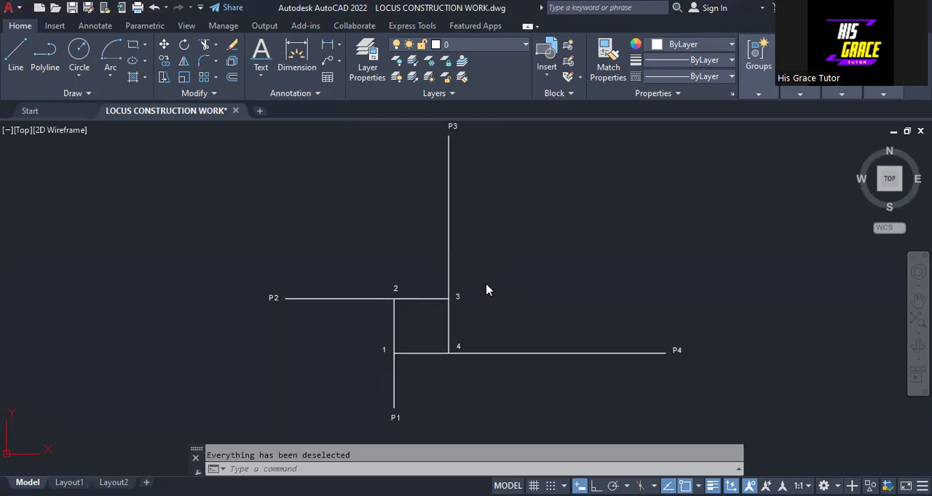
pyautogui.rightClick(486, 288)
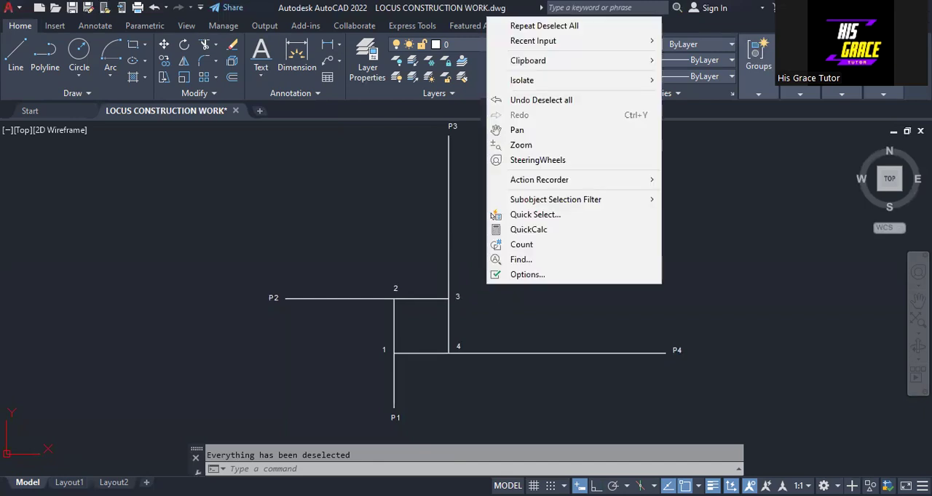
pyautogui.click(197, 127)
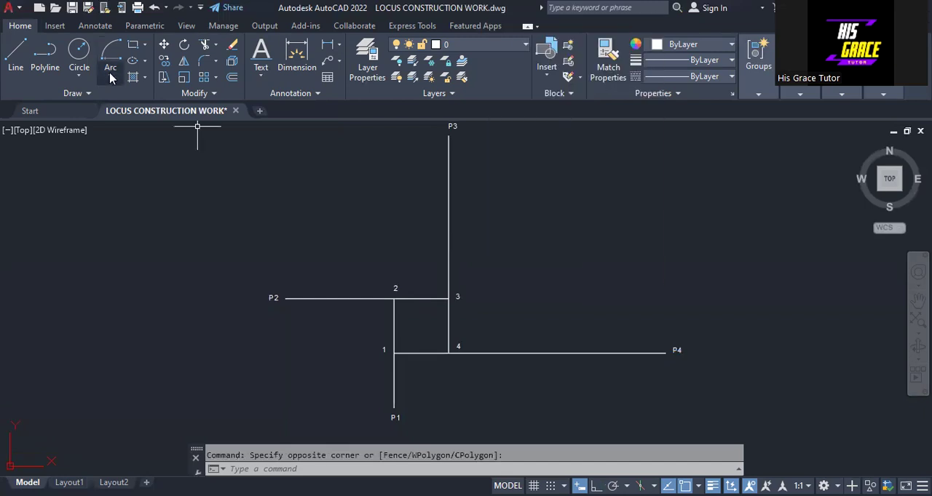
pyautogui.click(111, 76)
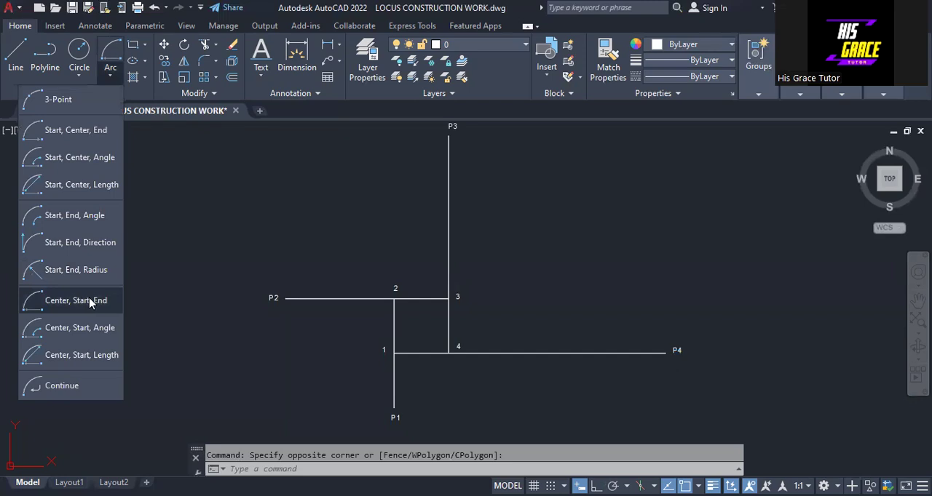
pyautogui.click(91, 304)
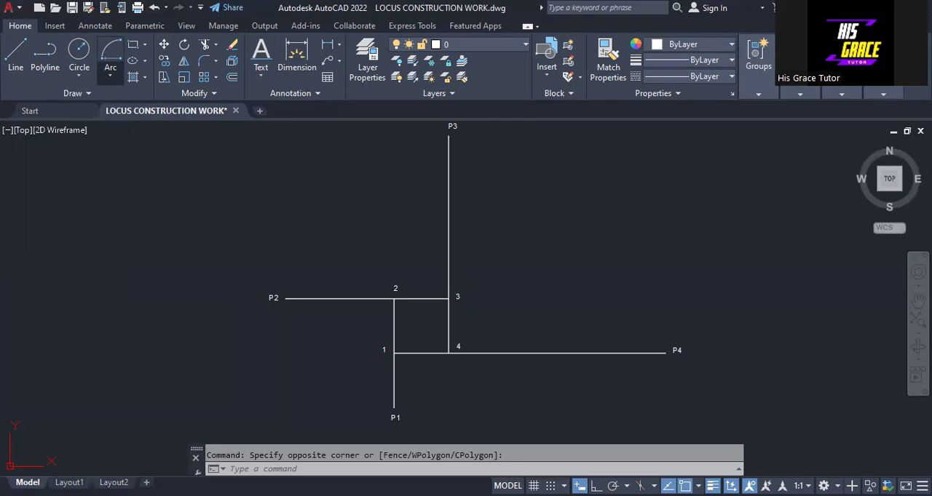
pyautogui.click(449, 353)
pyautogui.rightClick(453, 337)
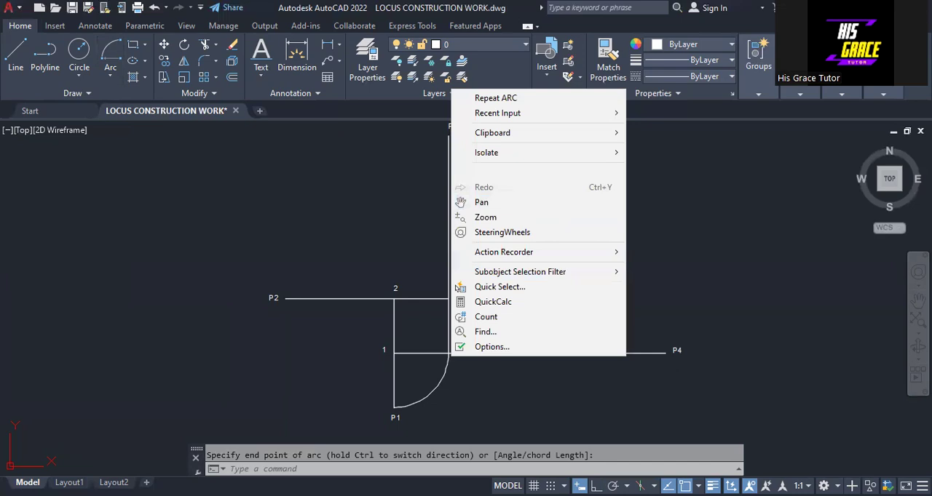
# Draw a Center, Start, End arc centred on corner 2, starting at P2 and ending at P1.
pyautogui.click(109, 78)
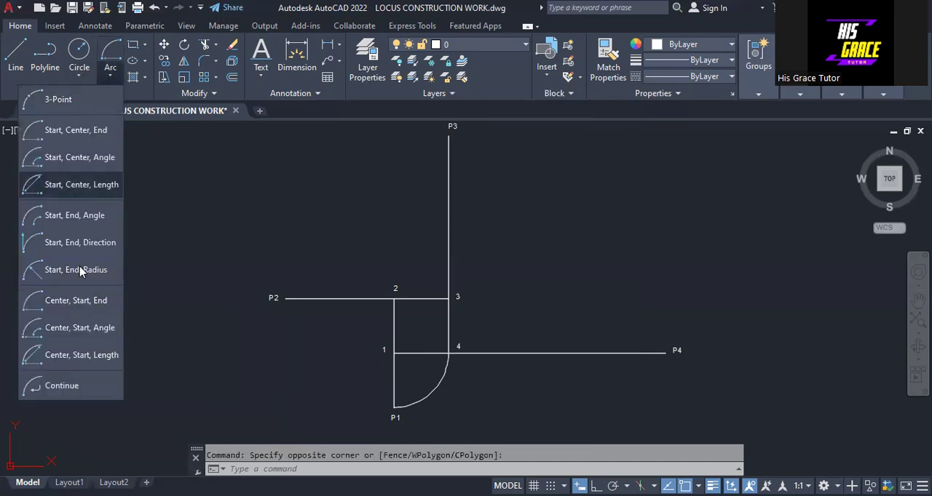
pyautogui.click(79, 305)
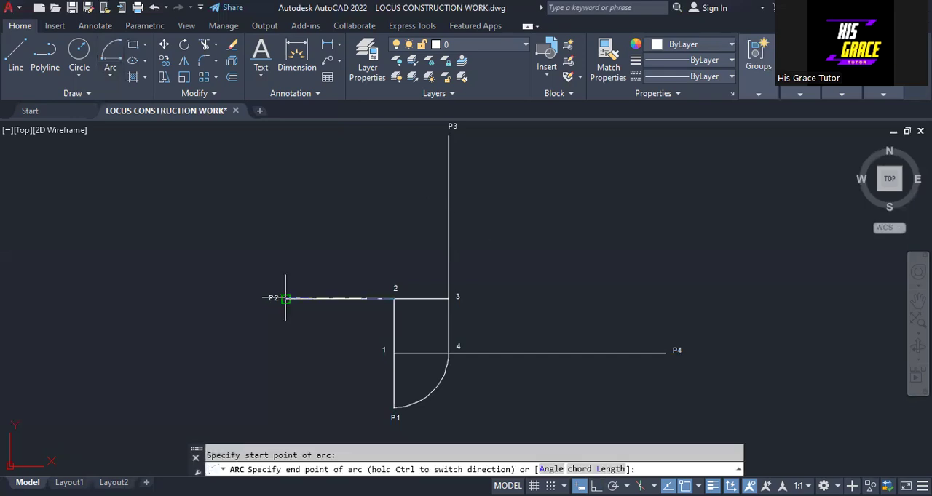
pyautogui.click(285, 299)
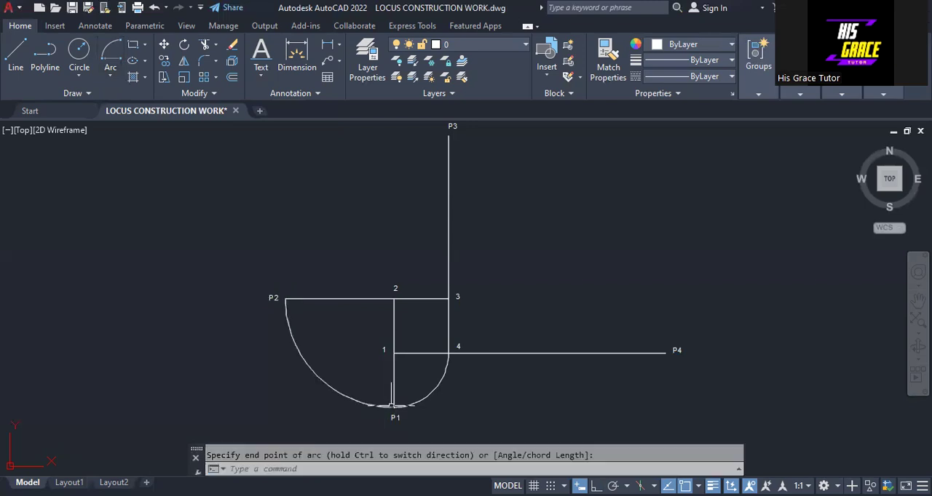
# Draw a Center, Start, End arc centred on corner 3, starting at P3 and ending at P2.
pyautogui.click(111, 74)
pyautogui.click(82, 309)
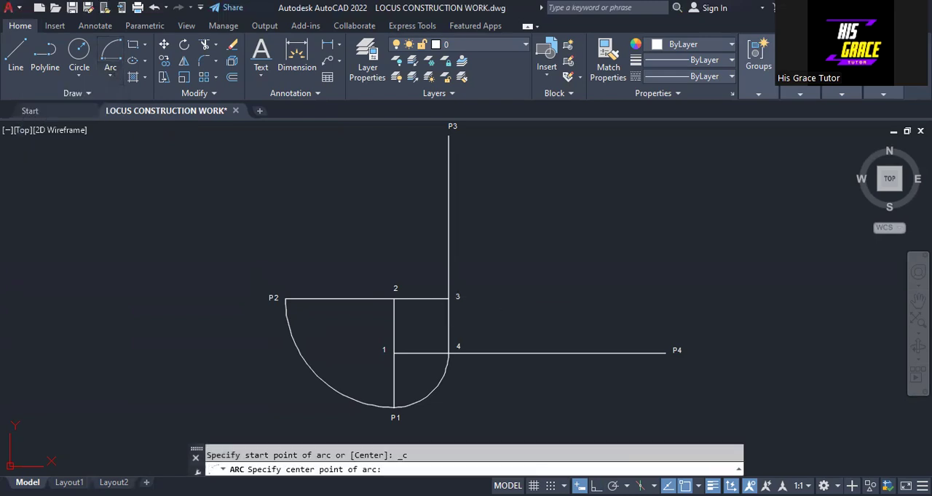
pyautogui.click(448, 298)
pyautogui.click(450, 134)
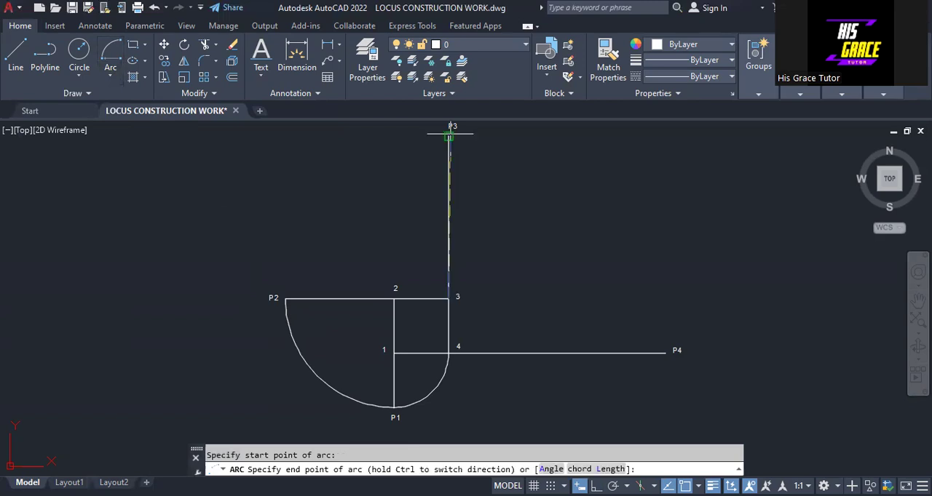
pyautogui.click(285, 299)
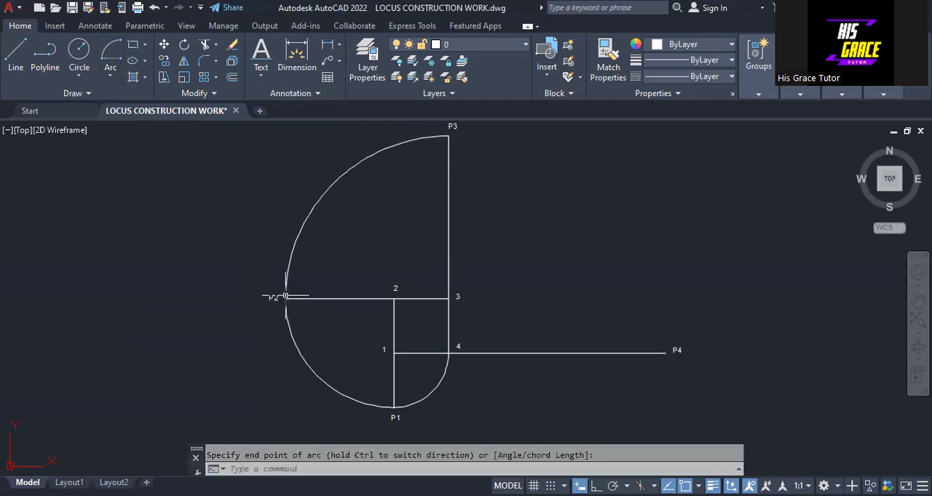
# Draw a Center, Start, End arc centred on corner 4, starting at P4 and ending at P3.
pyautogui.click(110, 75)
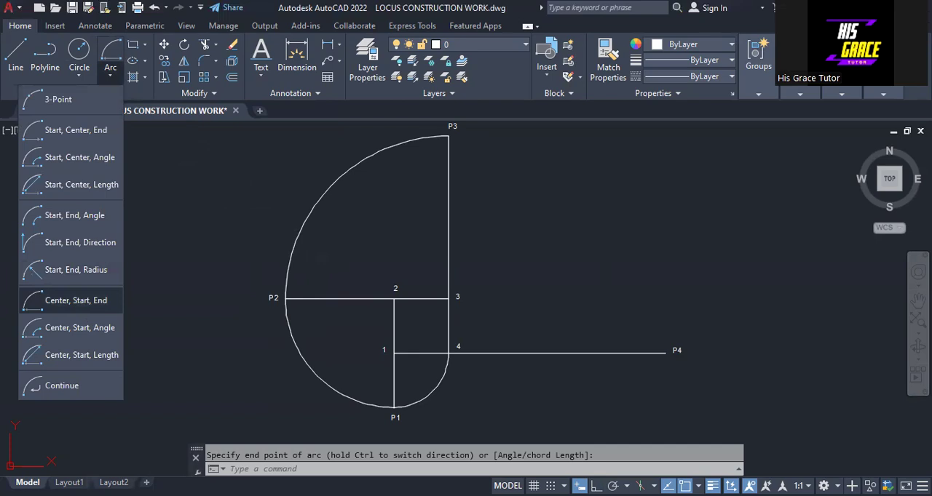
pyautogui.click(76, 299)
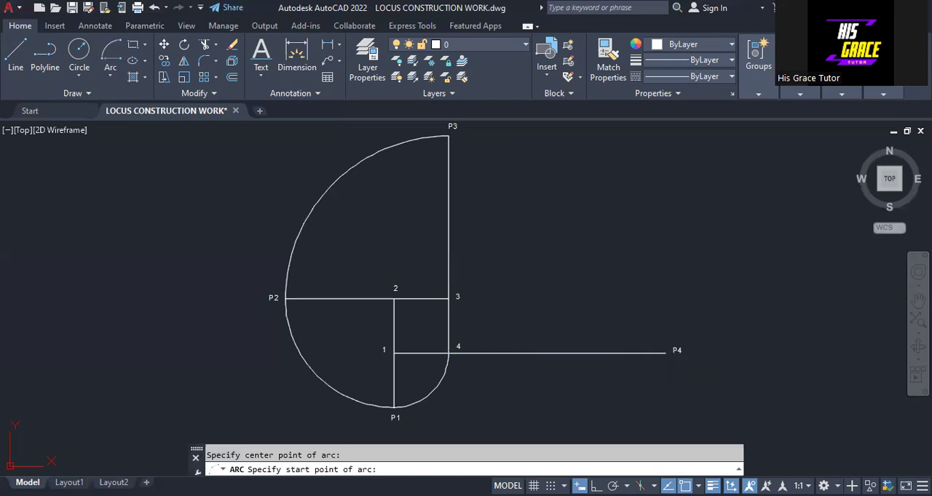
pyautogui.click(665, 354)
pyautogui.click(448, 138)
pyautogui.rightClick(447, 139)
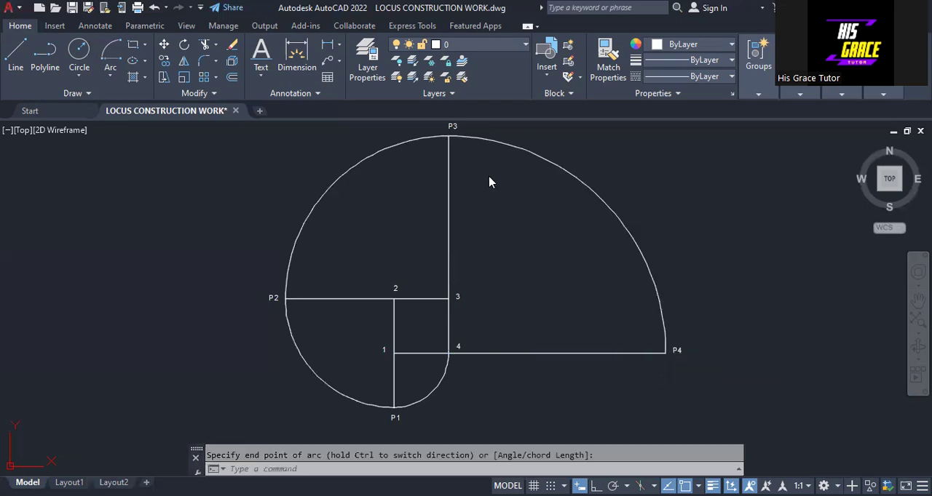
pyautogui.click(208, 157)
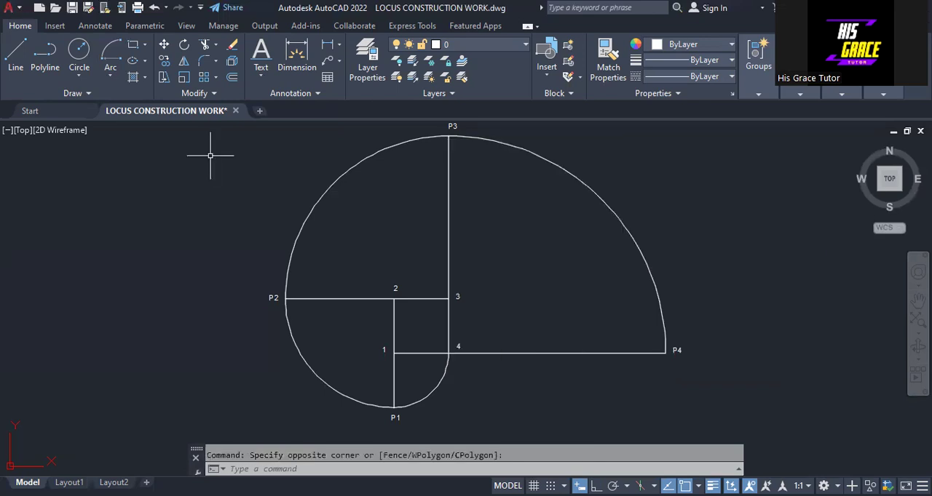
pyautogui.press('Escape')
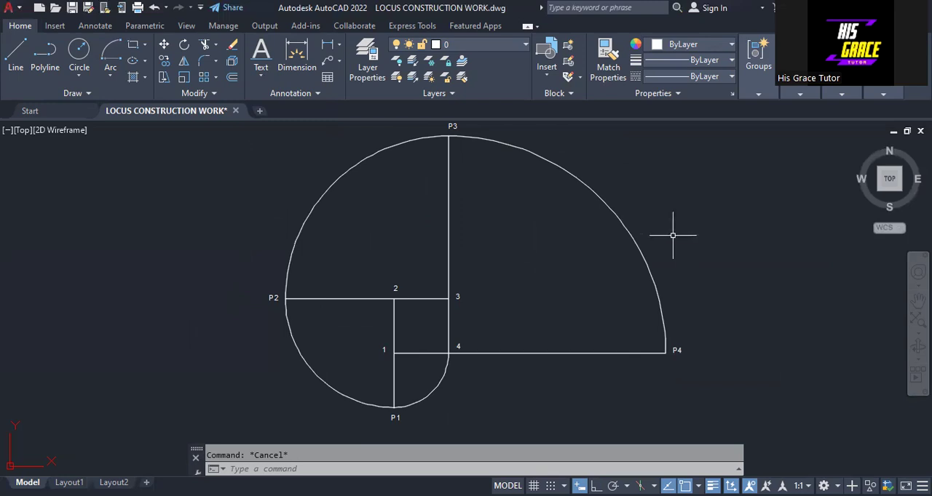
# Join the four arcs from corner 4 through P1, P2 and P3 to P4 into one continuous curve.
pyautogui.write('JIO')
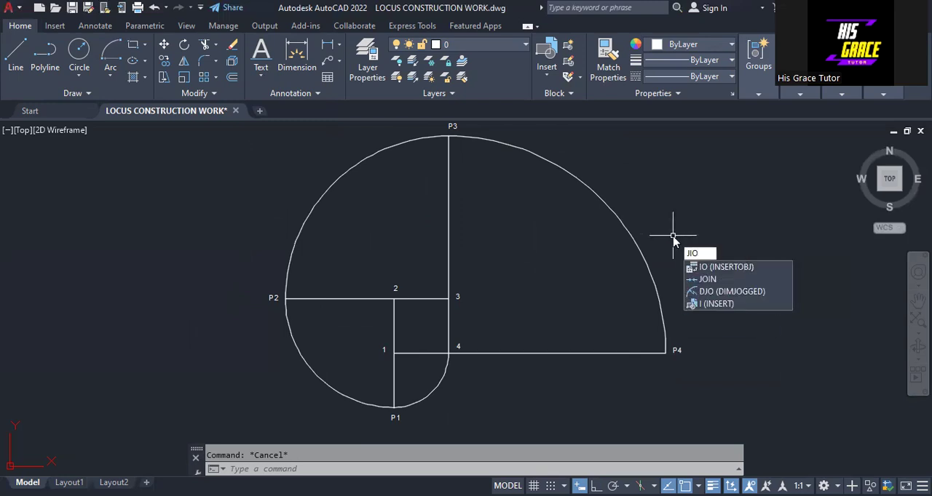
pyautogui.write('N')
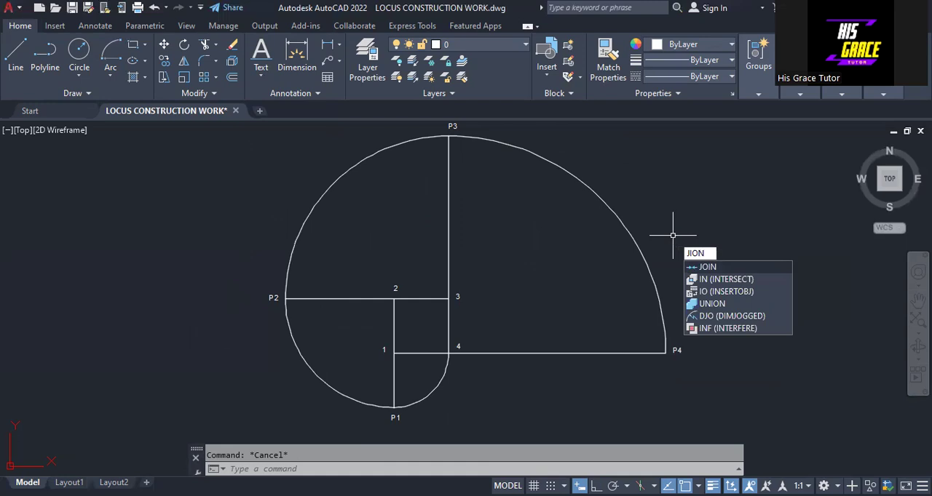
pyautogui.press('Return')
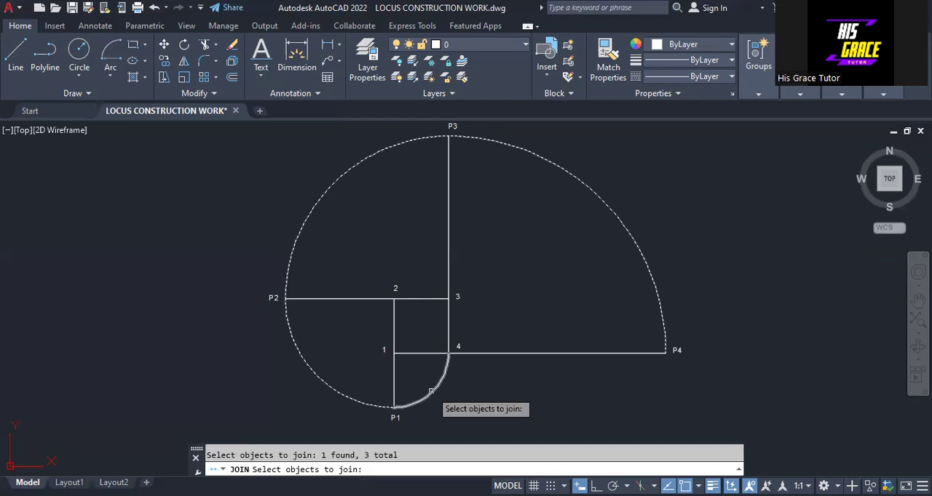
pyautogui.click(431, 391)
pyautogui.press('Return')
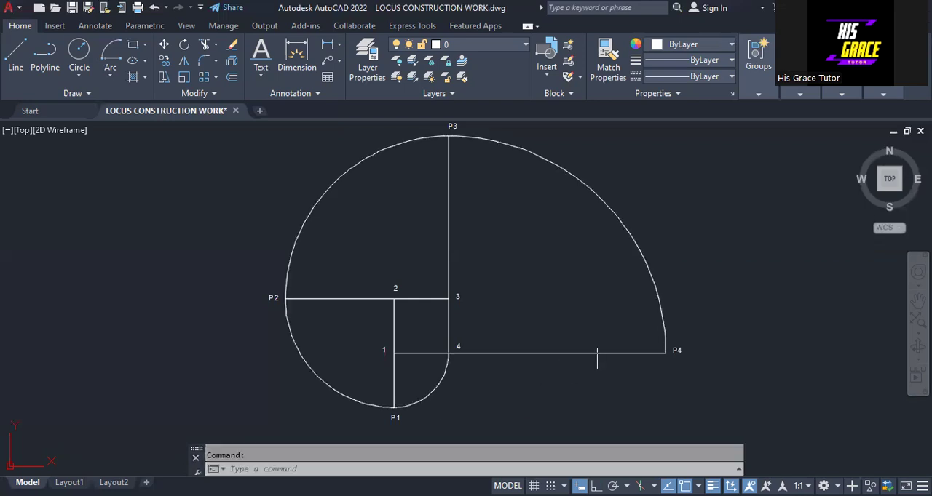
# Set the joined involute curve's lineweight to 0.30 mm and its colour to Magenta, leaving it deselected.
pyautogui.click(649, 267)
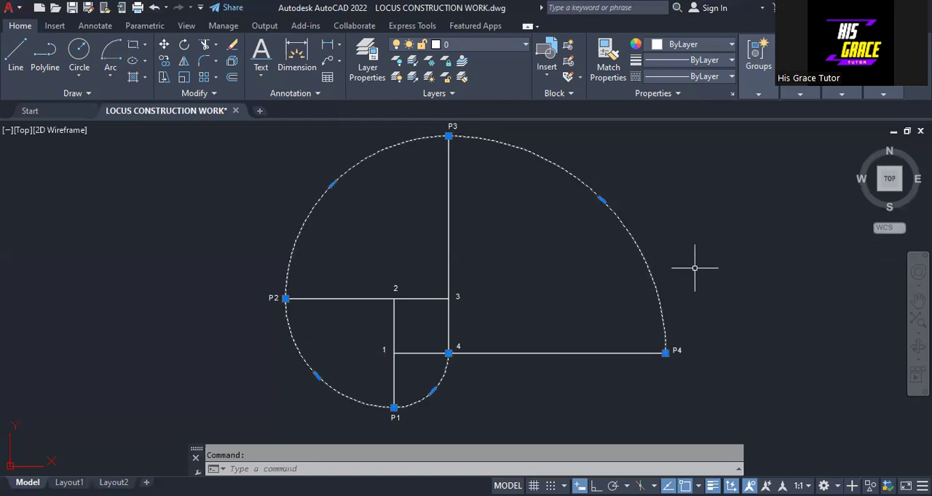
pyautogui.click(727, 75)
pyautogui.scroll(-3, 727, 157)
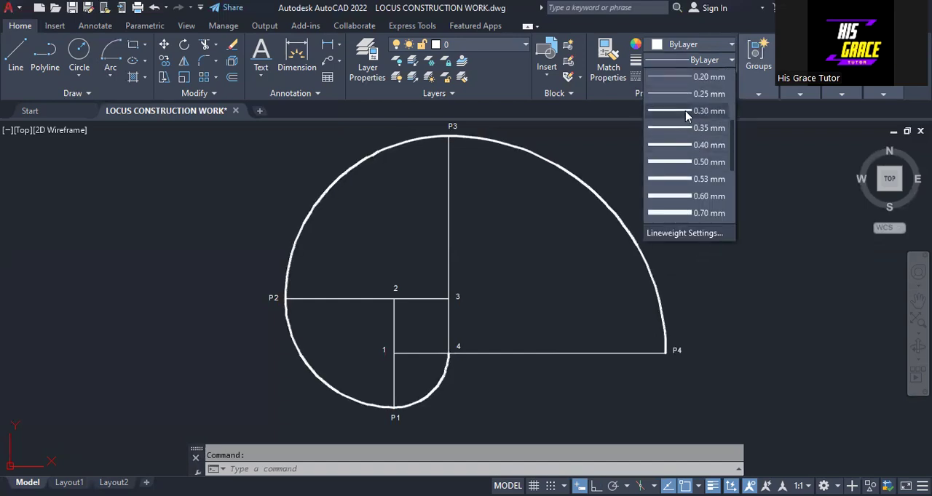
pyautogui.click(686, 113)
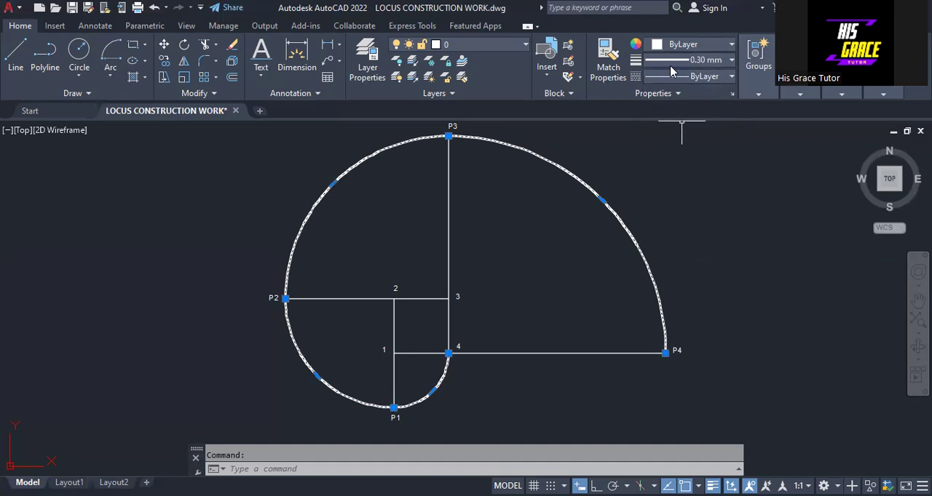
pyautogui.click(659, 45)
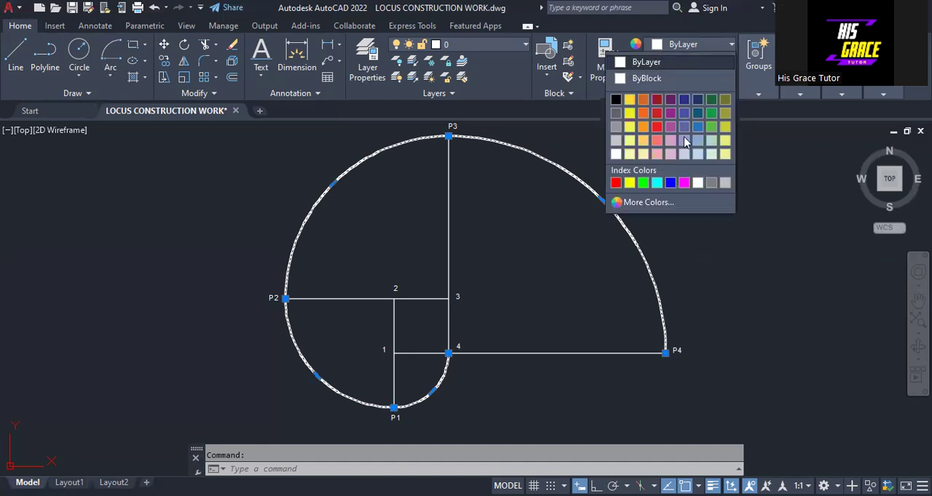
pyautogui.click(684, 182)
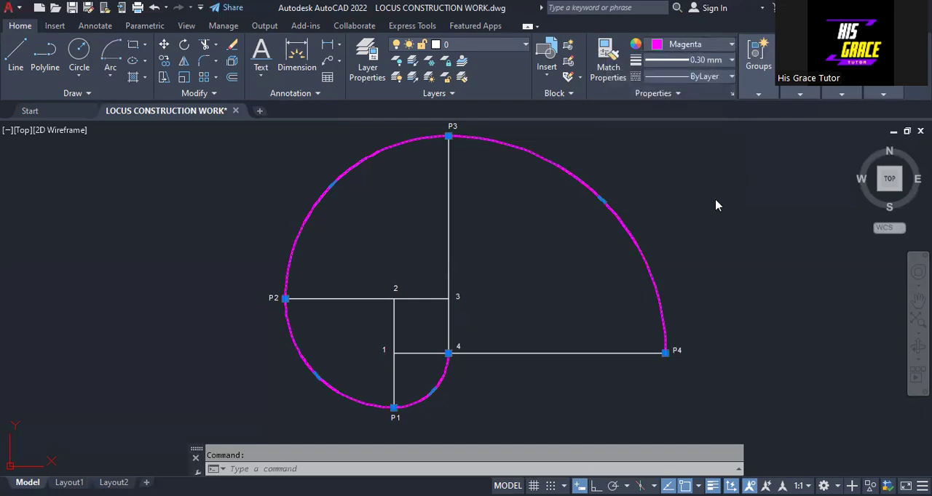
pyautogui.rightClick(783, 375)
pyautogui.click(781, 386)
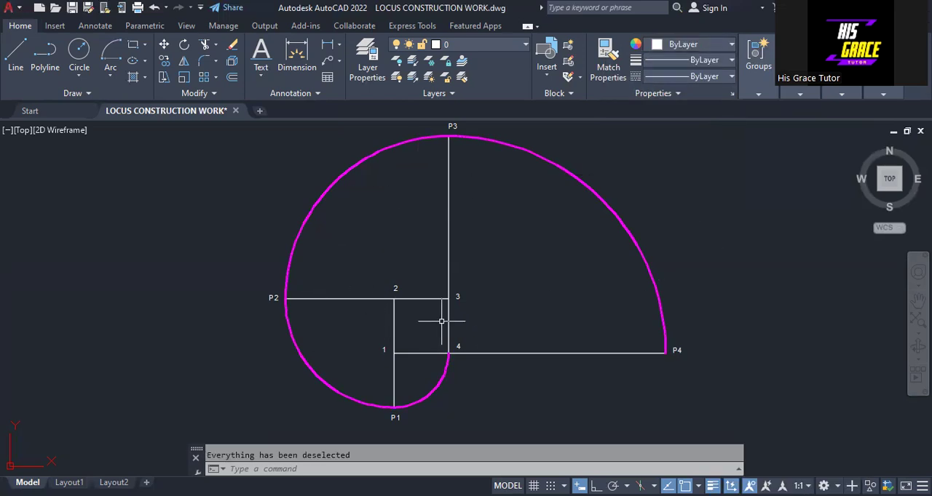
pyautogui.moveTo(474, 278); pyautogui.dragTo(474, 292, button='middle')
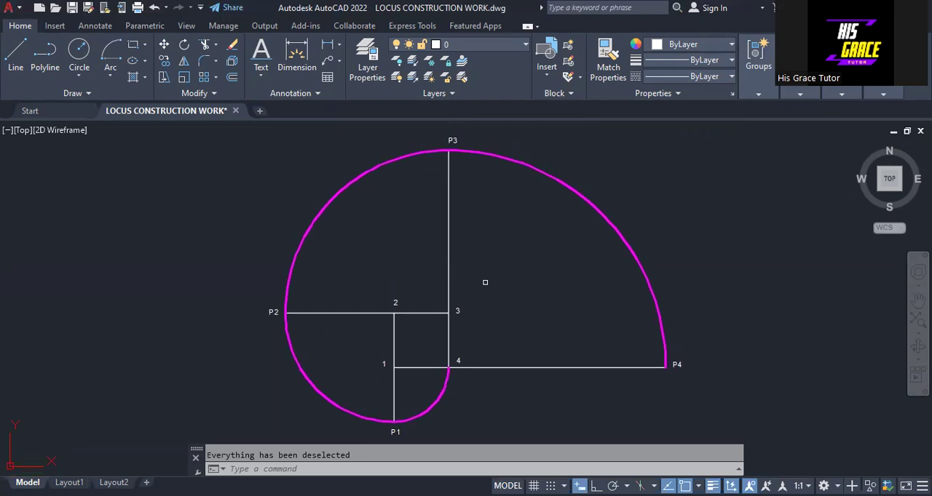